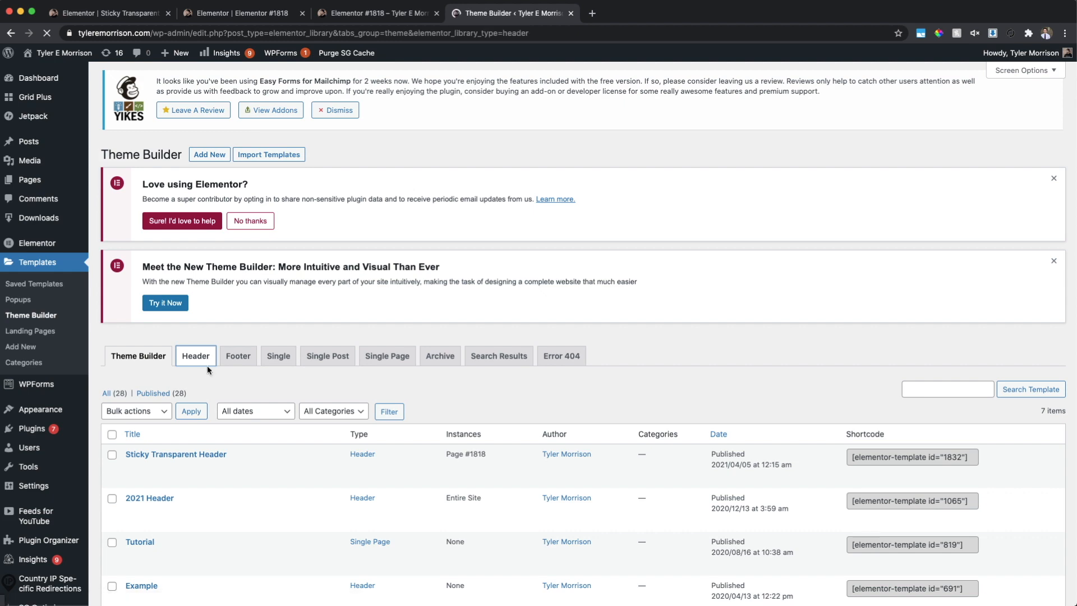
- In the sticky transparent header template, reset the header section's background color to none
click(209, 154)
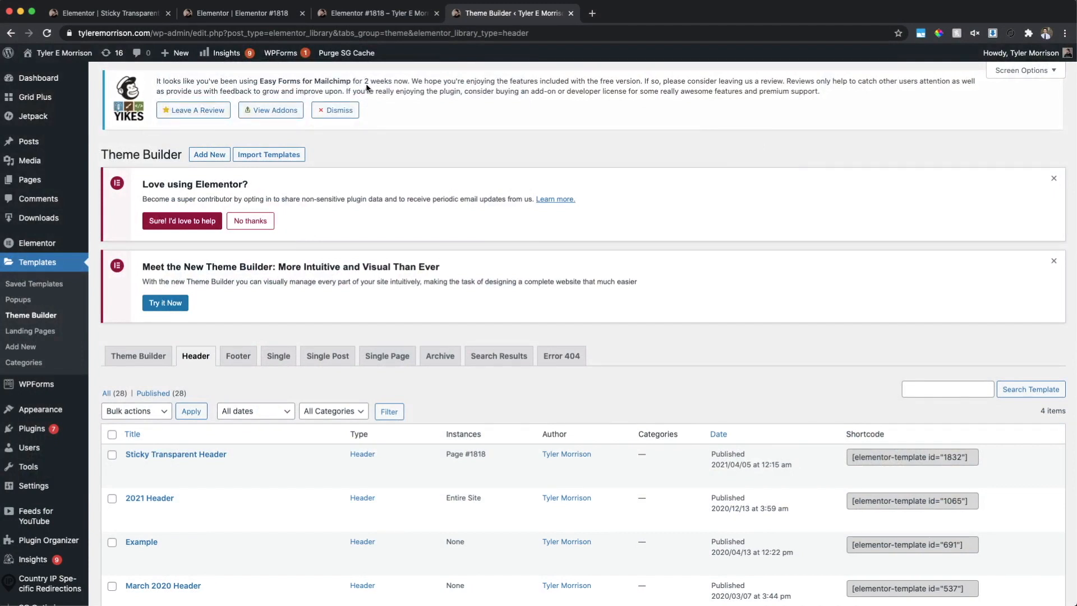
click(133, 17)
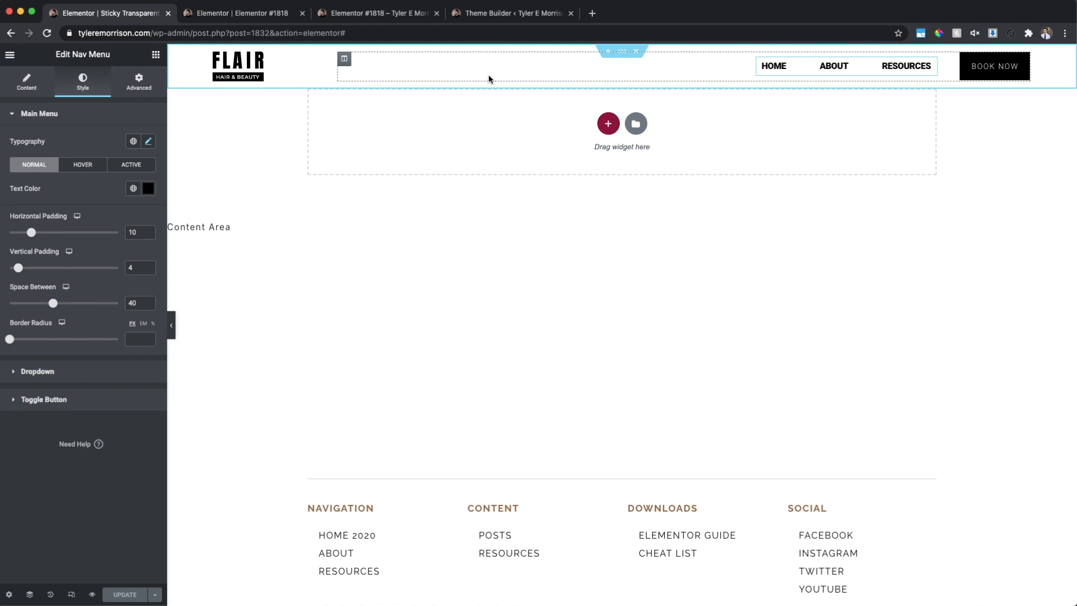
click(623, 57)
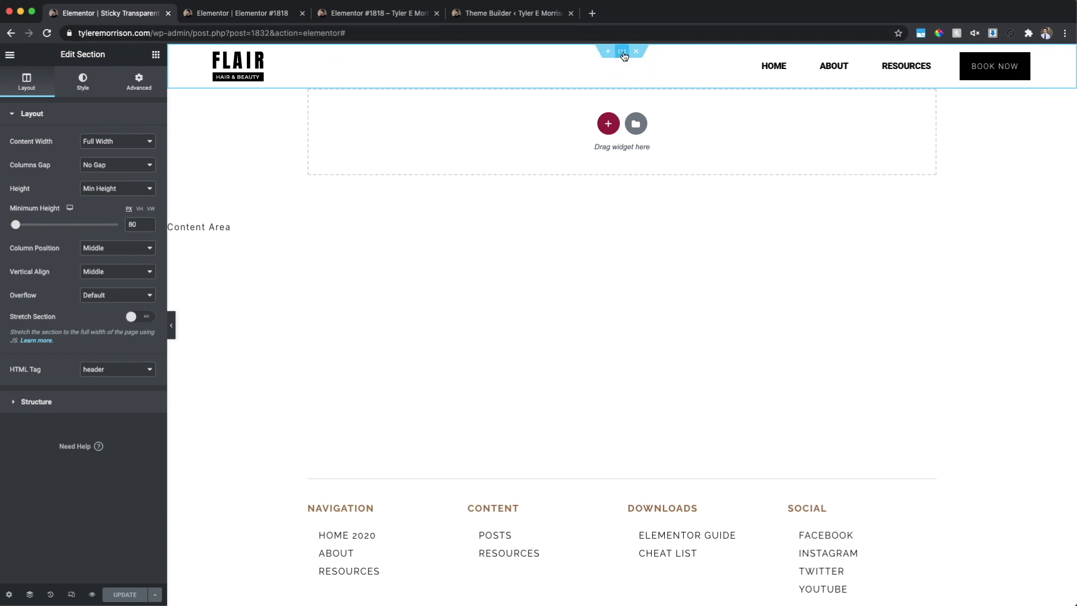
click(81, 88)
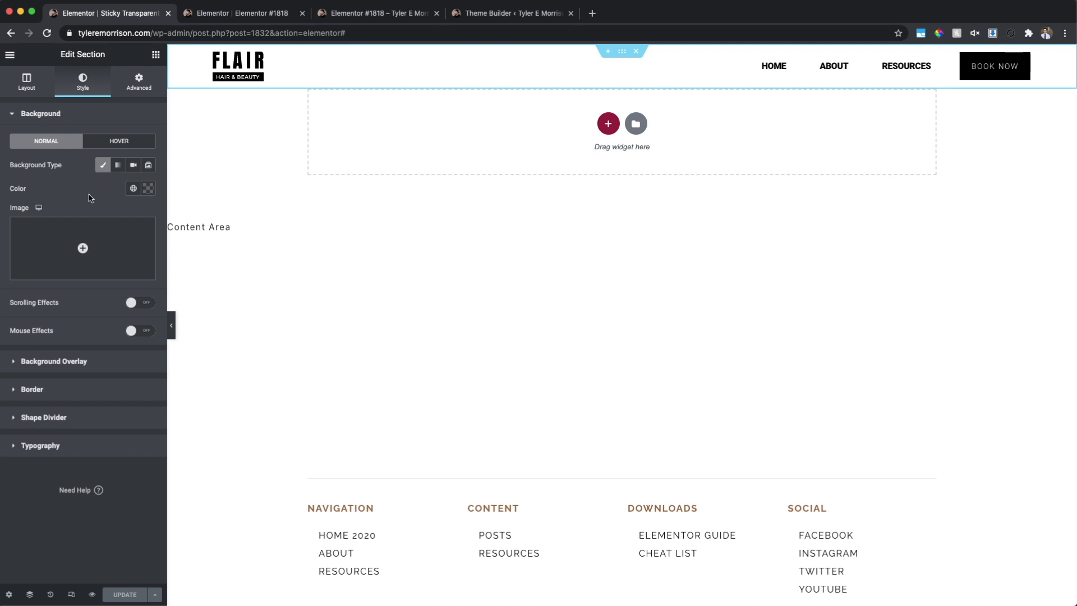
mouse_move(34, 236)
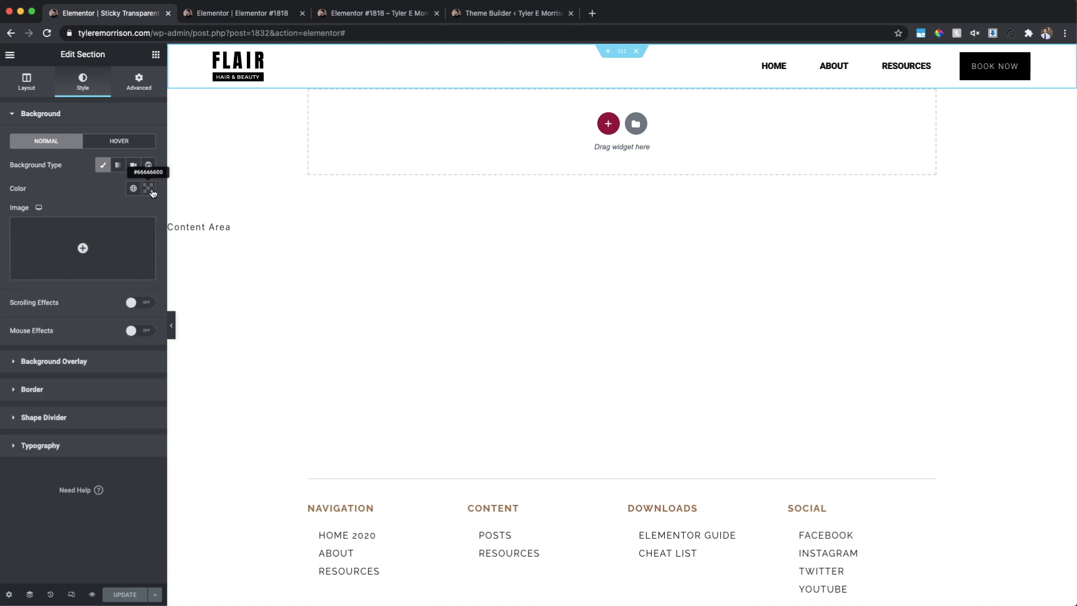
click(149, 190)
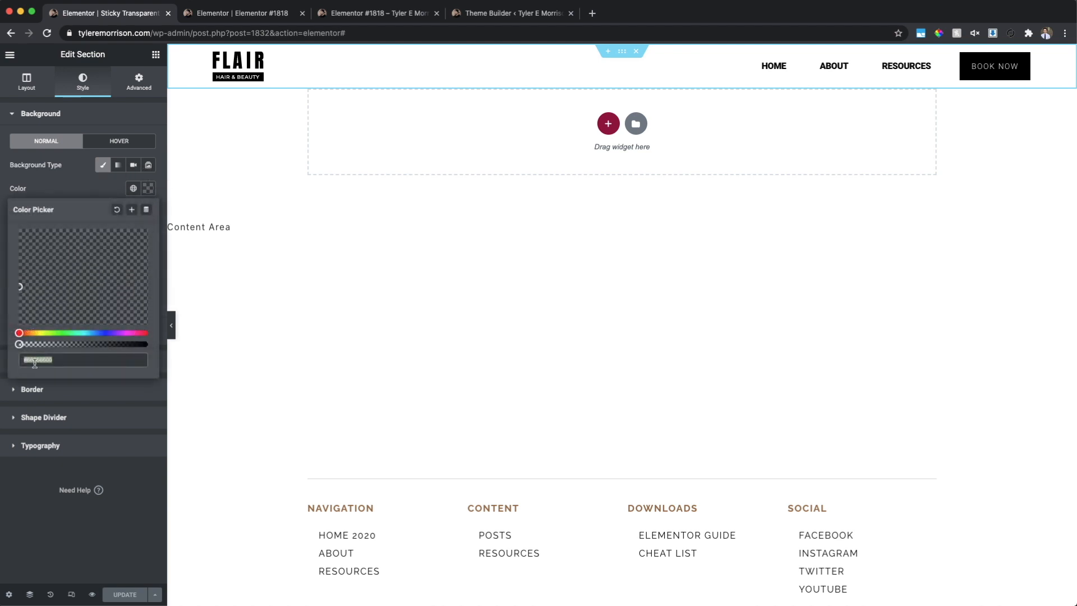
mouse_move(23, 287)
mouse_down()
mouse_move(53, 296)
mouse_move(20, 313)
mouse_move(65, 355)
mouse_up()
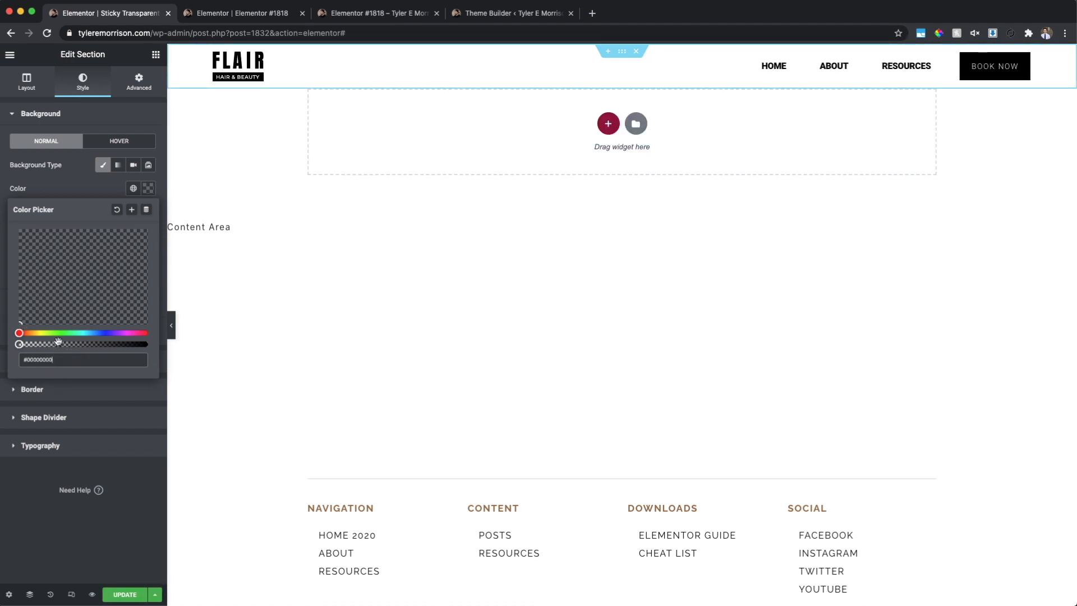
mouse_move(19, 344)
mouse_down()
mouse_move(128, 343)
mouse_move(1, 343)
mouse_move(102, 270)
mouse_move(69, 273)
mouse_move(2, 332)
mouse_up()
click(119, 211)
click(112, 188)
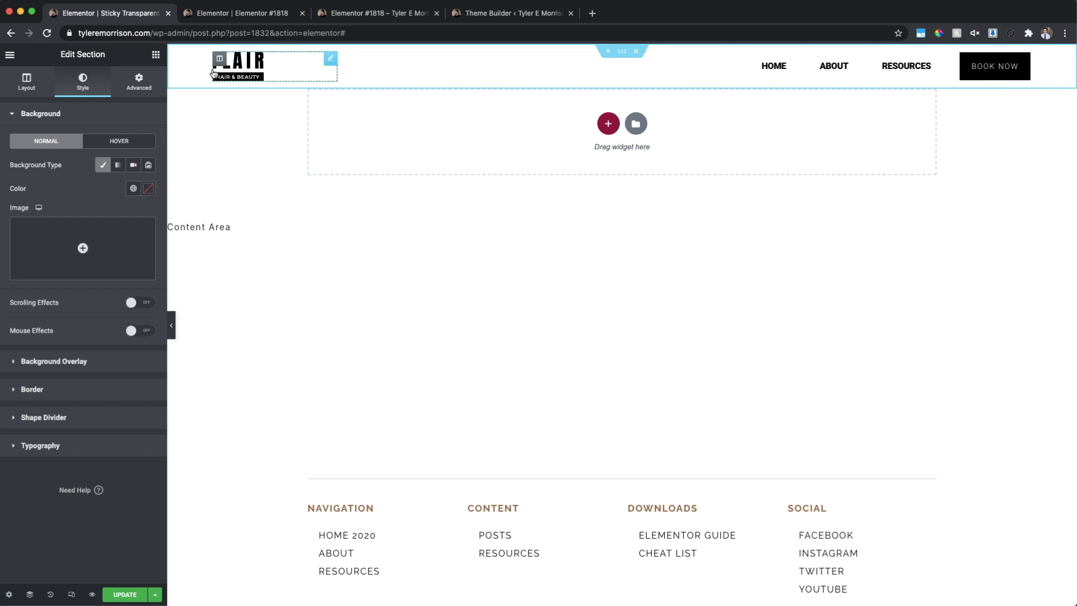
- Set the header section's height to Min Height with a minimum height of 80 px
click(34, 84)
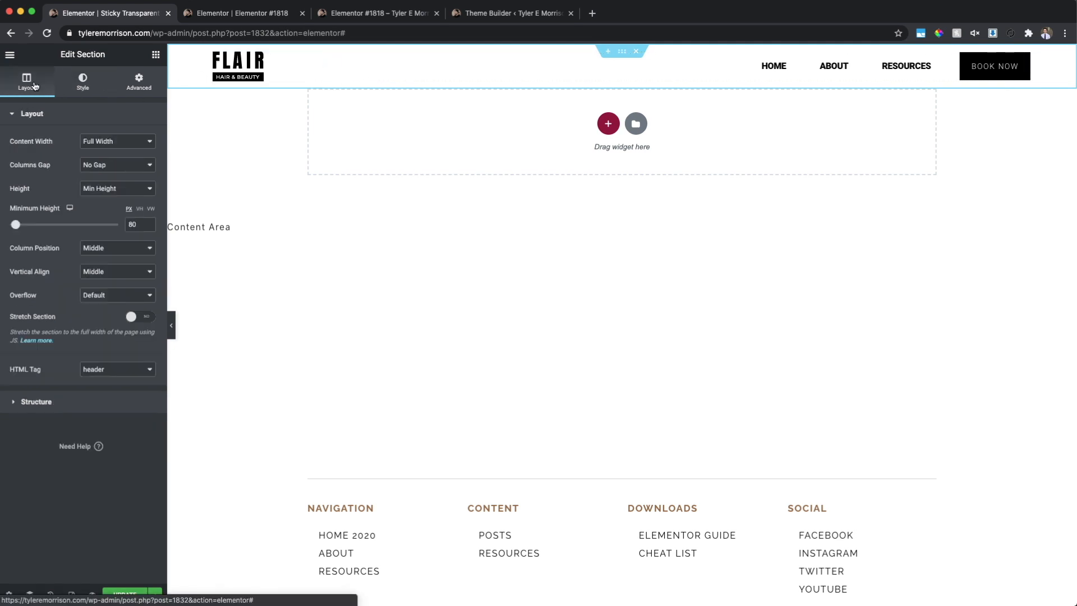
click(113, 190)
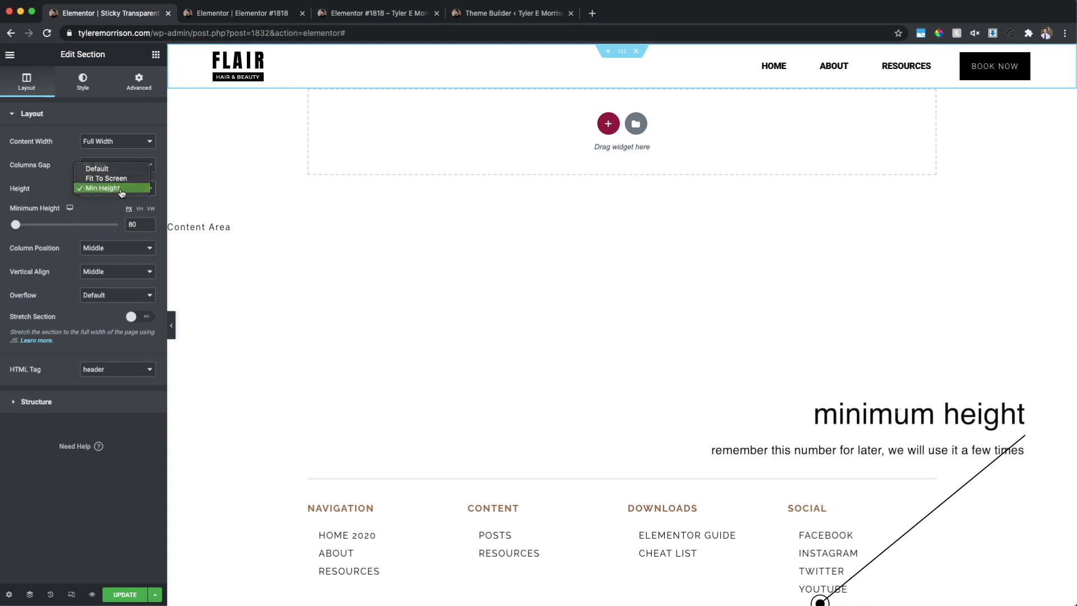
click(122, 189)
mouse_move(17, 228)
mouse_down()
mouse_move(42, 230)
mouse_move(22, 230)
mouse_up()
double_click(144, 227)
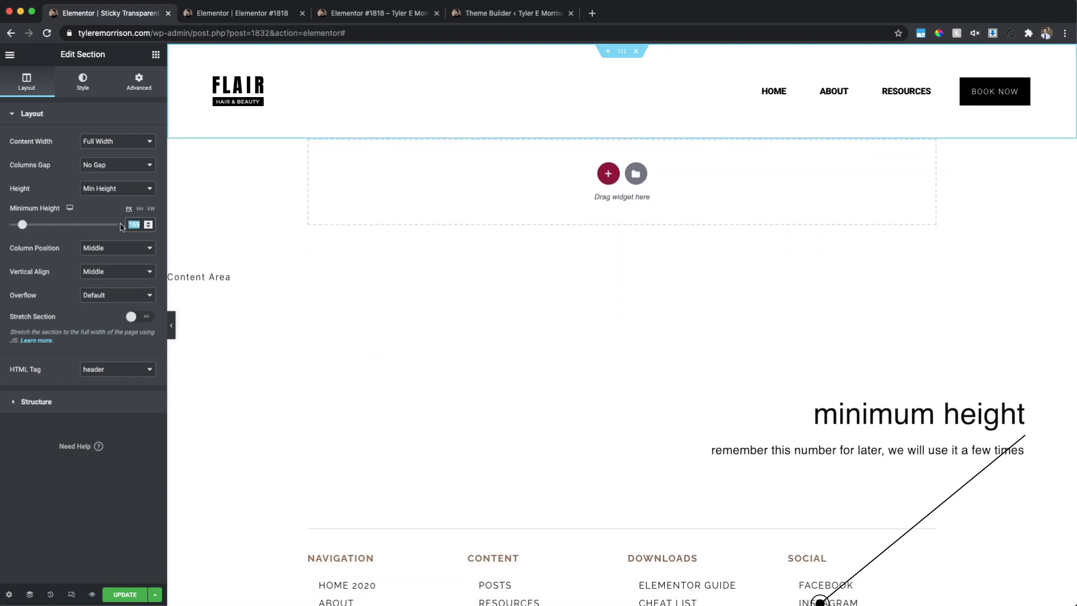
text(80)
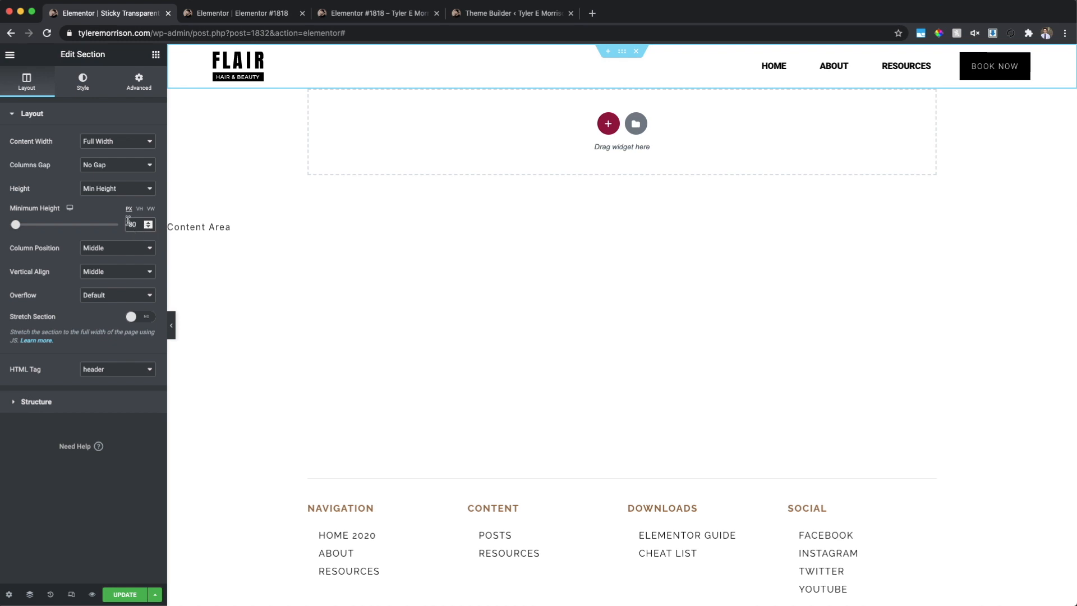
- Set the header section's z-index to 9995
click(140, 92)
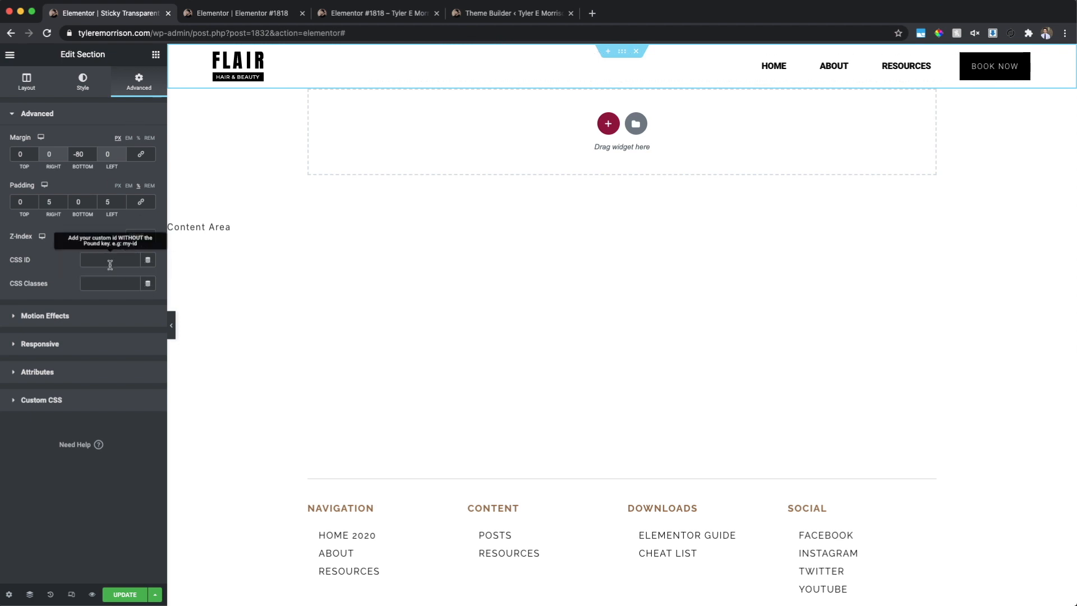
click(129, 240)
text(-9995)
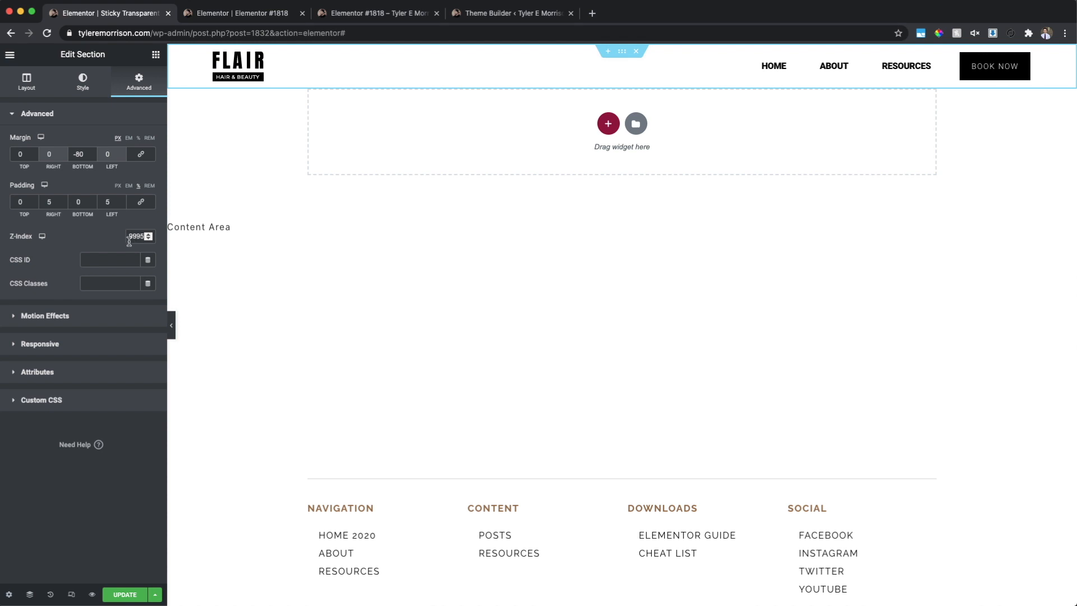
key(BackSpace)
- Review the header template's display conditions, including the available location options, and close the publish settings
click(155, 595)
click(125, 542)
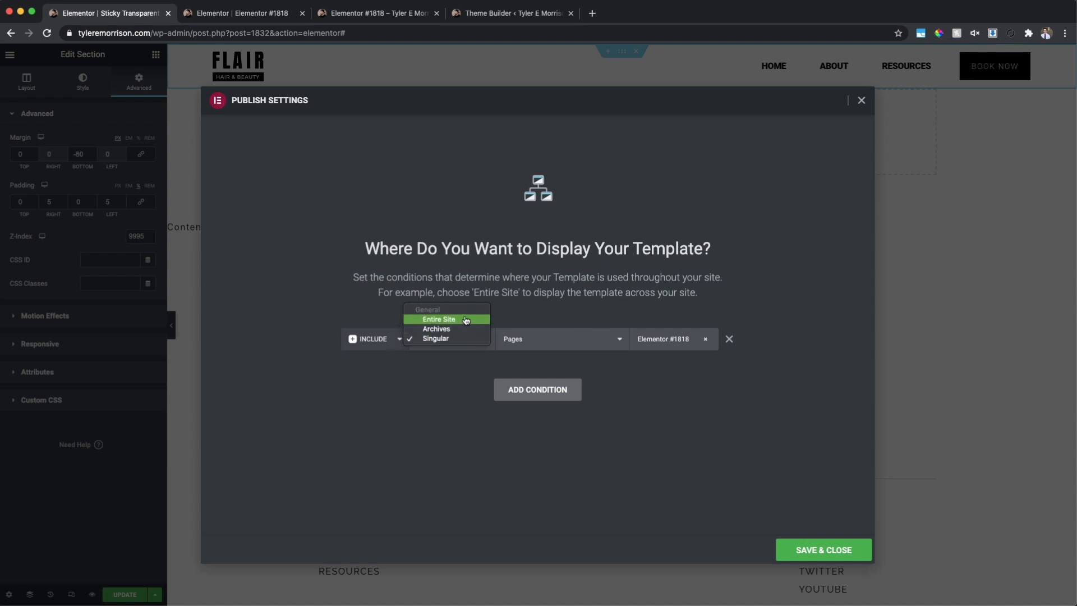
click(608, 292)
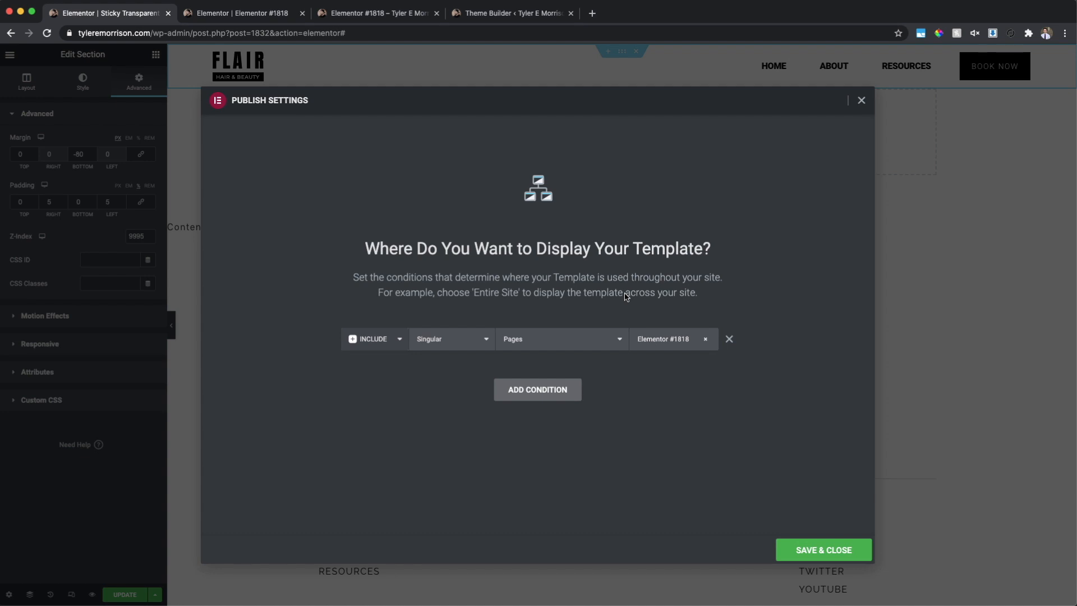
key(Escape)
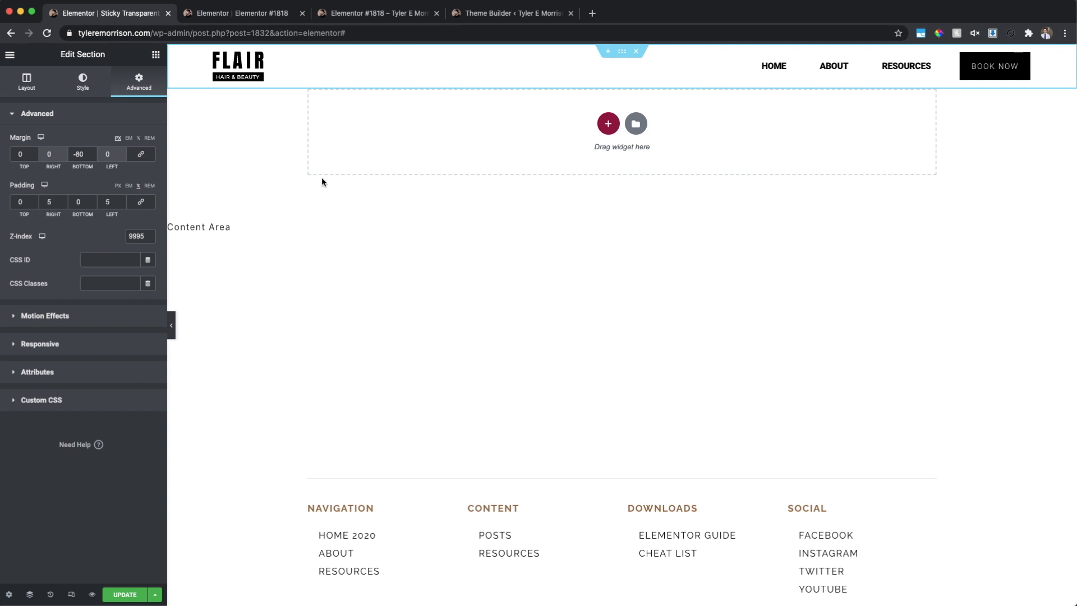
- Examine on the Elementor #1818 page how the header overlays the hero section and behaves while scrolling
click(263, 18)
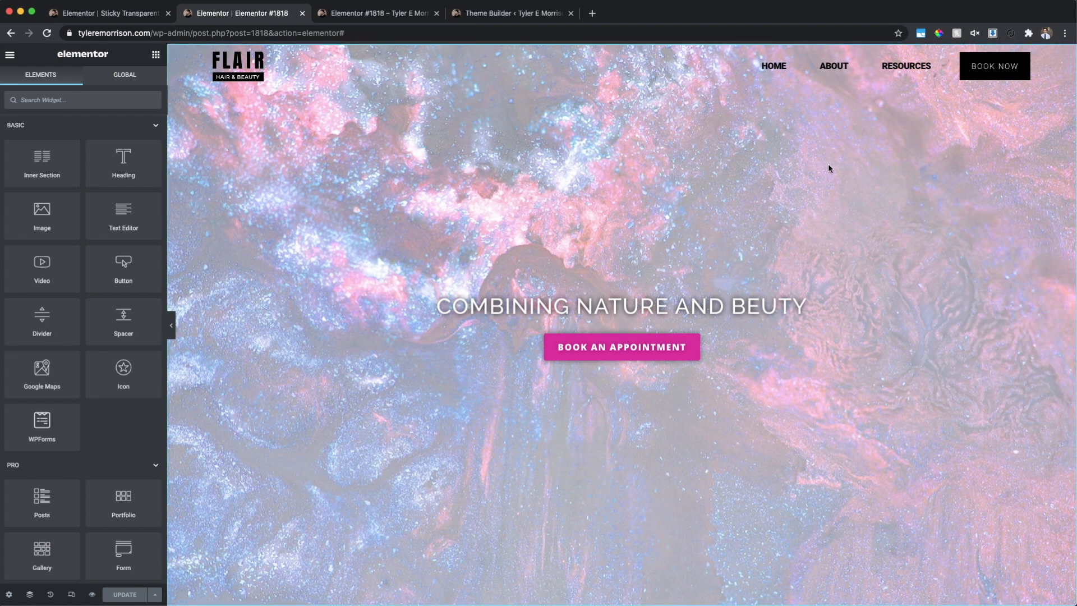
scroll(829, 163, down, 2)
scroll(829, 164, up, 2)
scroll(893, 125, down, 3)
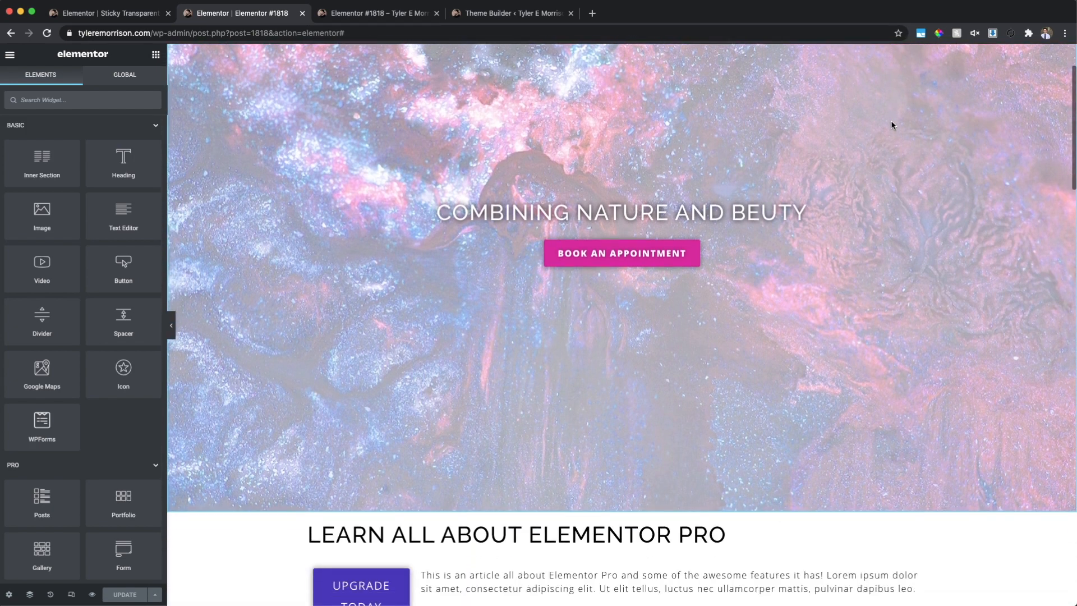
scroll(893, 124, down, 2)
scroll(892, 125, up, 4)
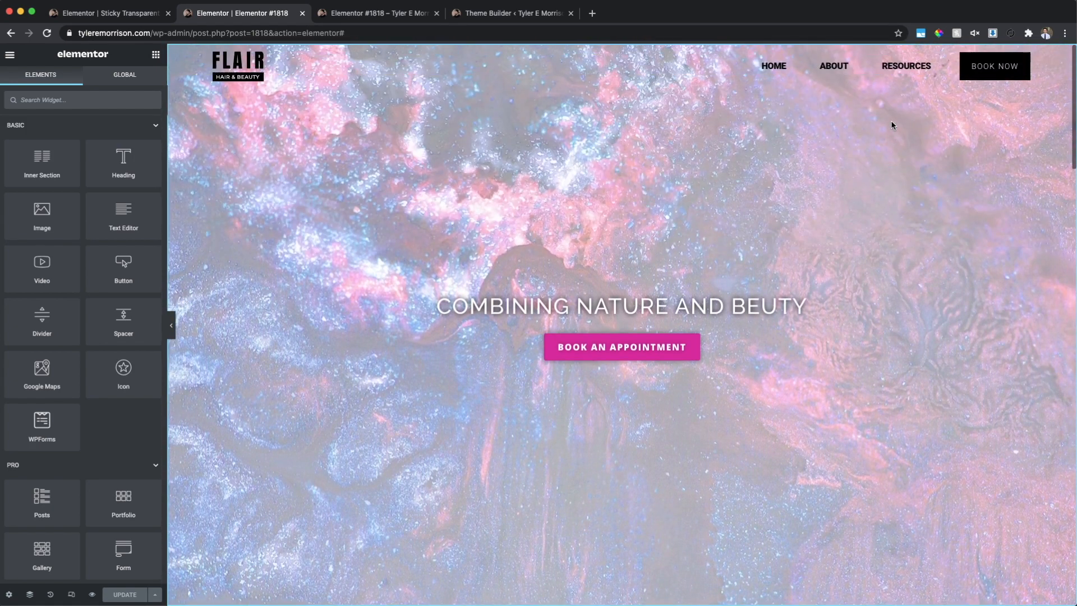
scroll(892, 124, down, 2)
scroll(893, 125, down, 1)
scroll(892, 125, up, 3)
scroll(893, 124, down, 3)
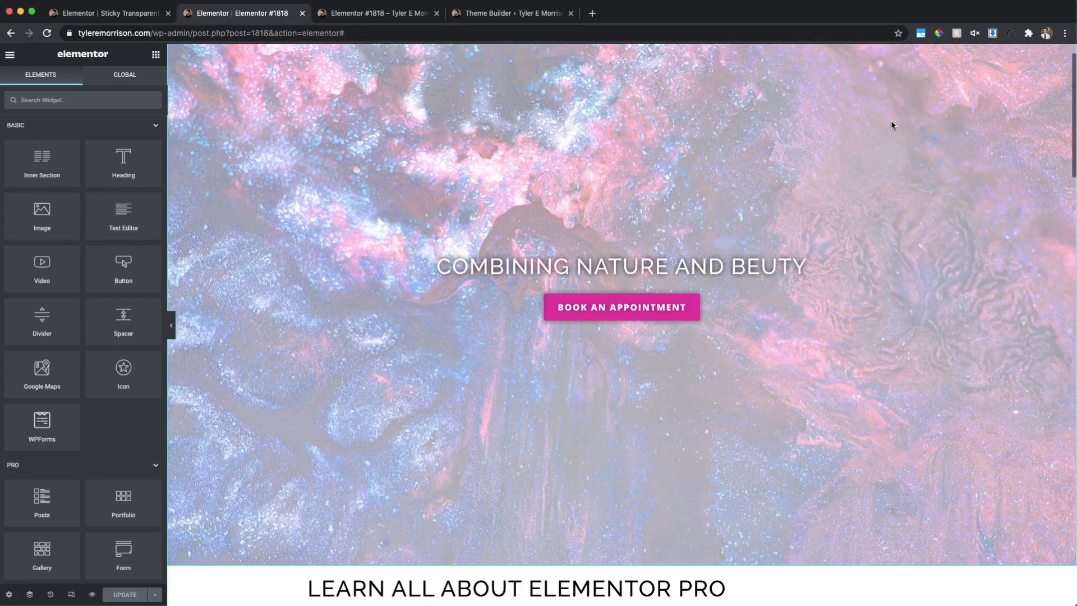
scroll(893, 125, down, 1)
scroll(891, 125, up, 4)
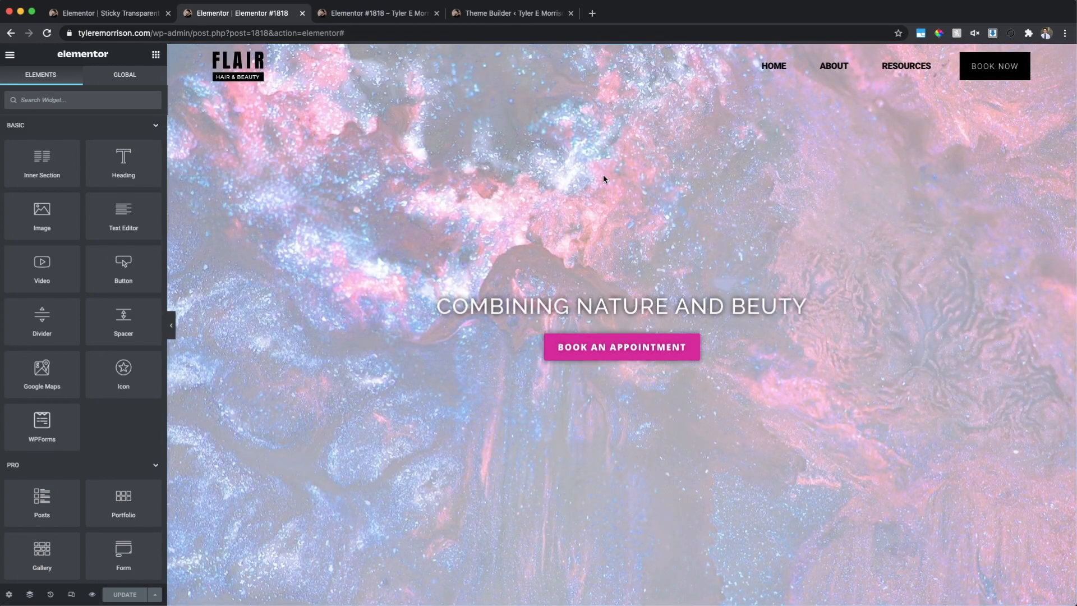
scroll(606, 176, down, 3)
scroll(607, 174, up, 3)
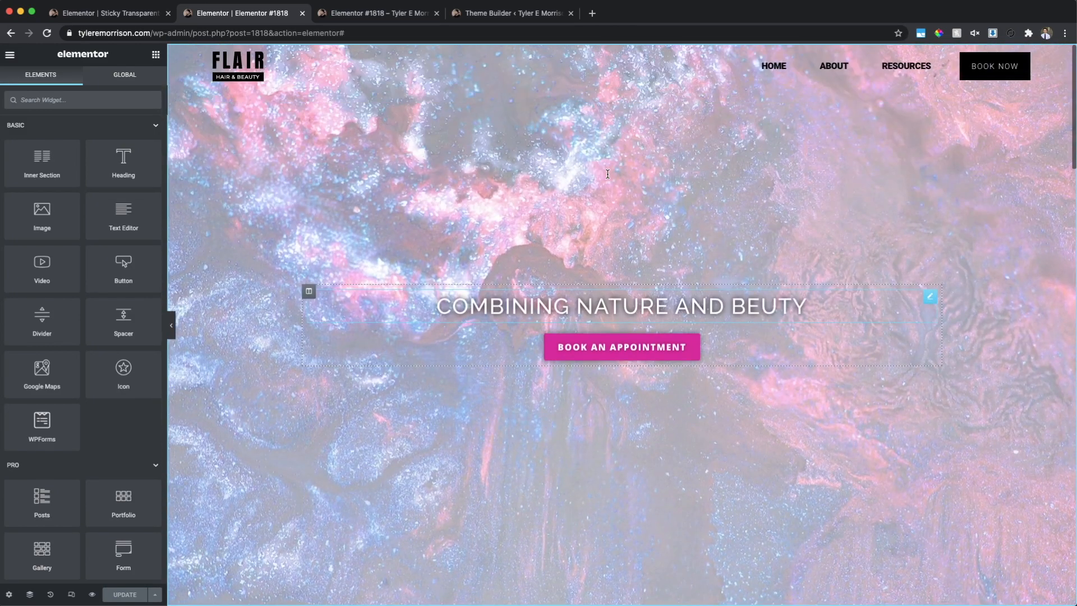
- In the header template, set the header section's Sticky motion effect to Top and update the template
click(122, 19)
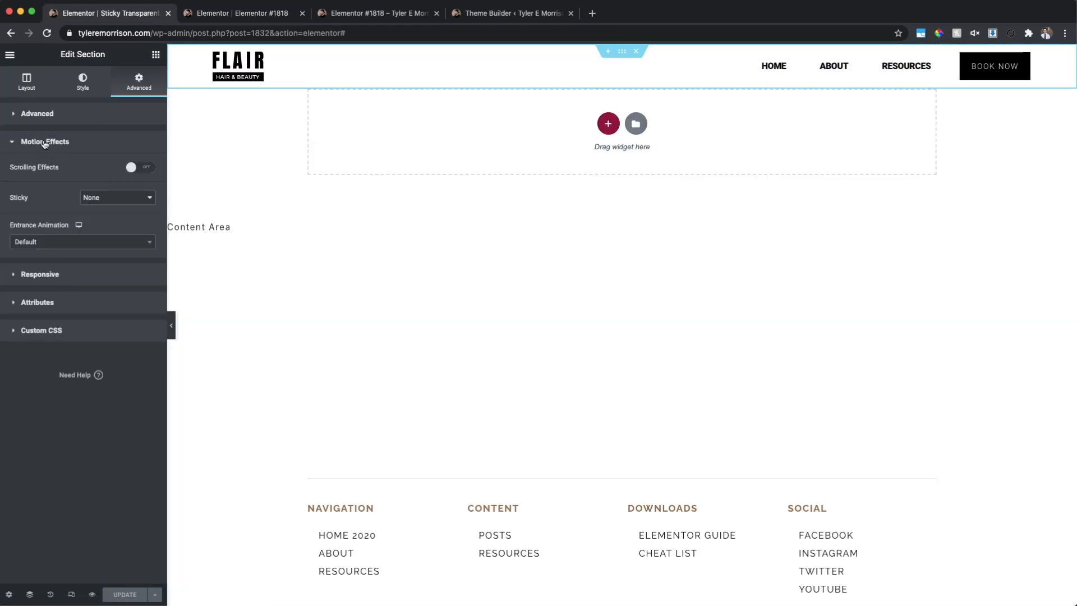
click(143, 200)
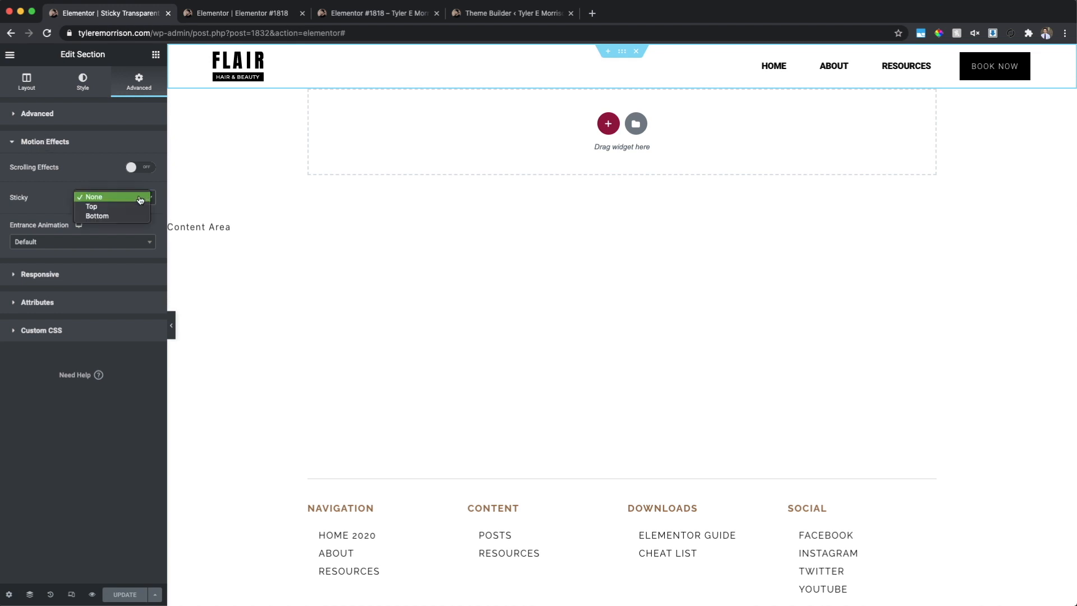
click(132, 207)
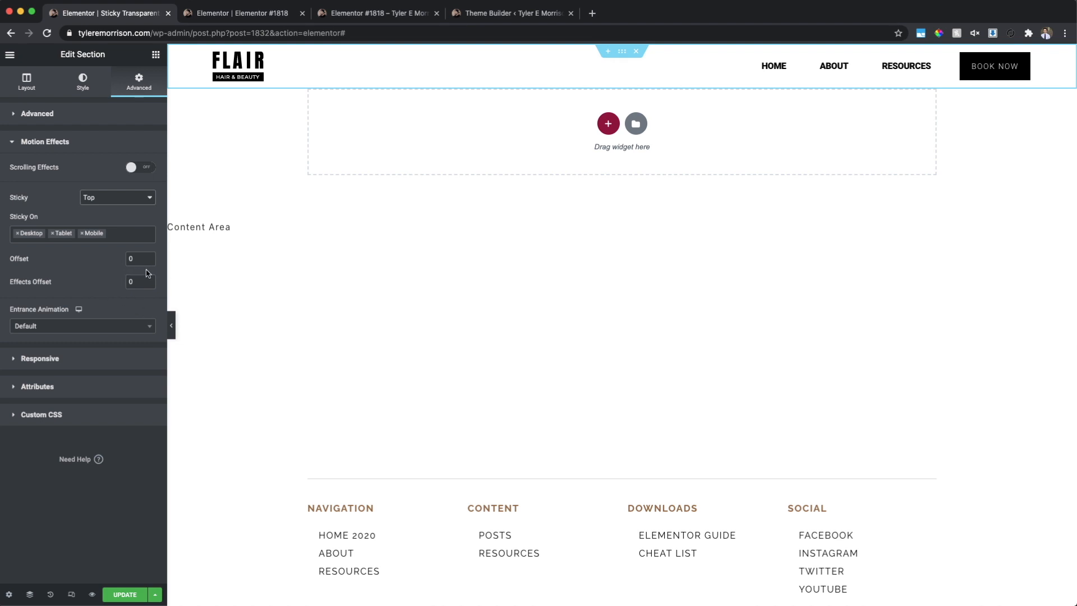
click(125, 596)
- Reload the Elementor #1818 page and check the header's sticky behaviour while scrolling
click(236, 17)
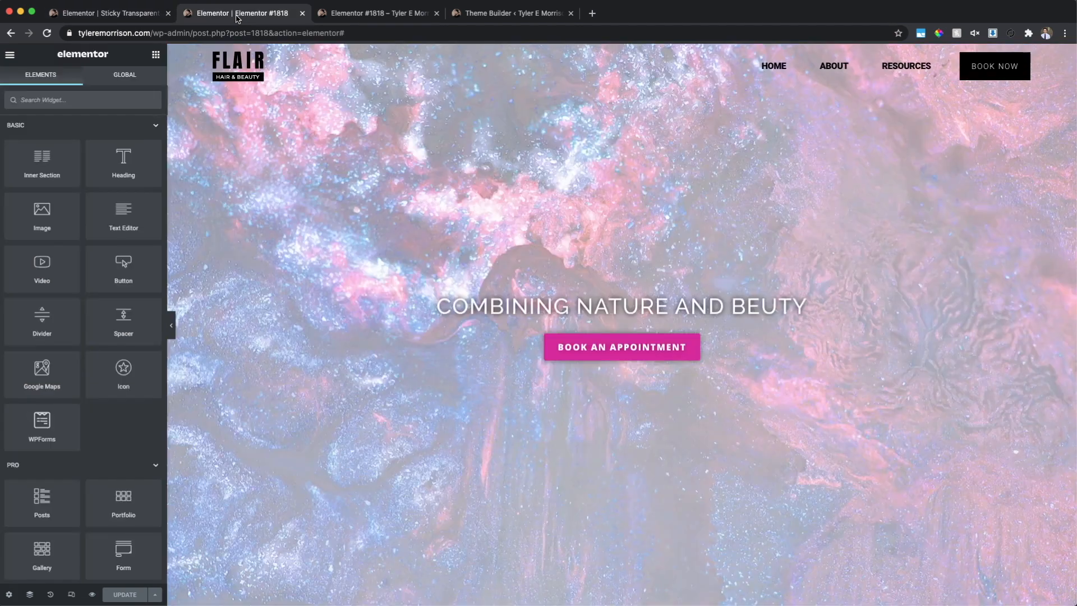
click(48, 35)
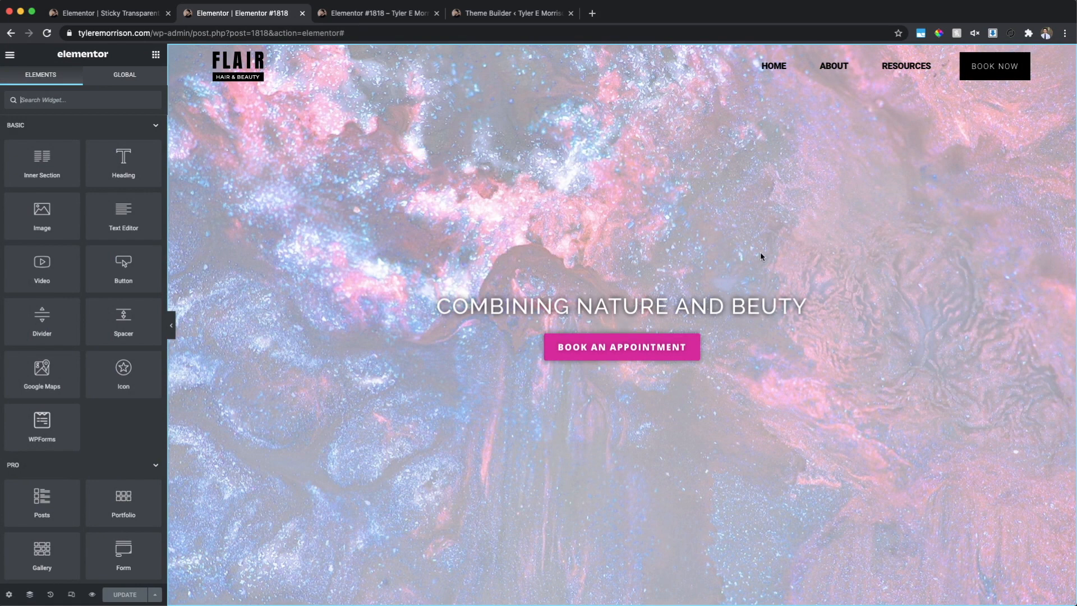
scroll(738, 208, down, 3)
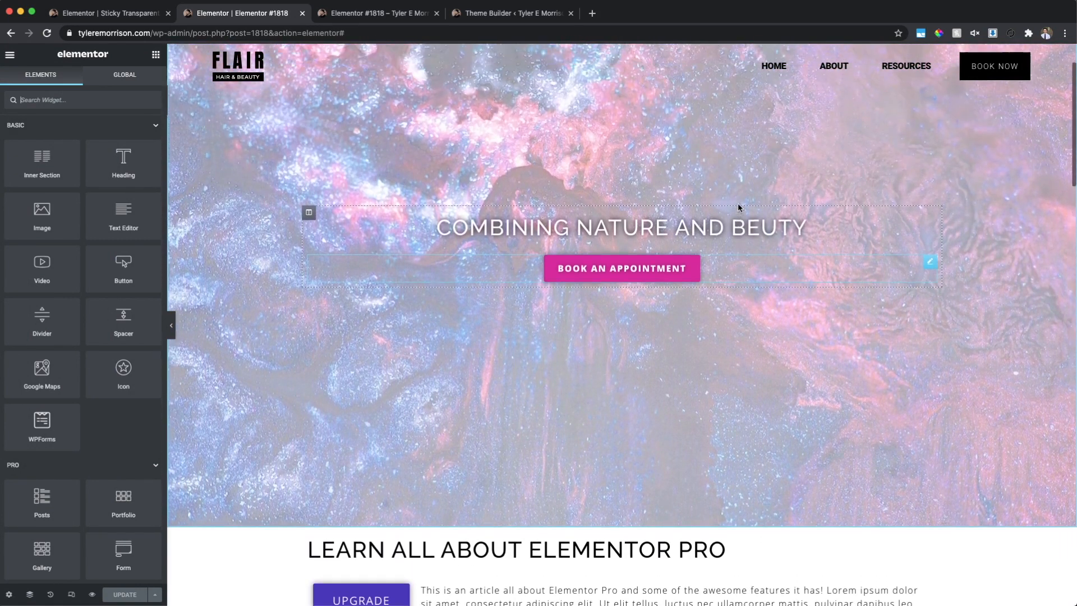
scroll(738, 208, up, 1)
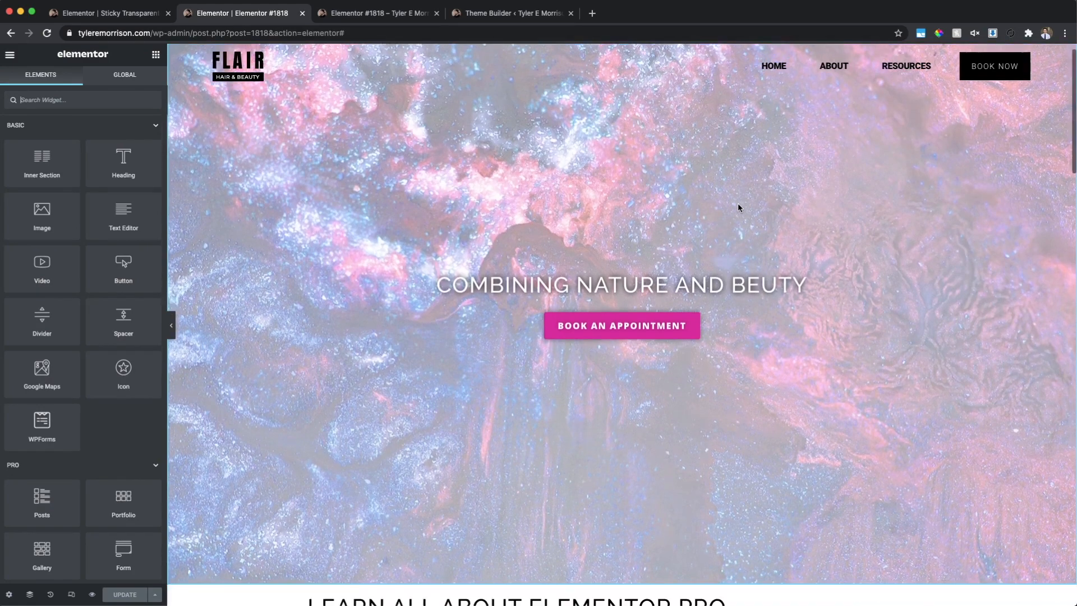
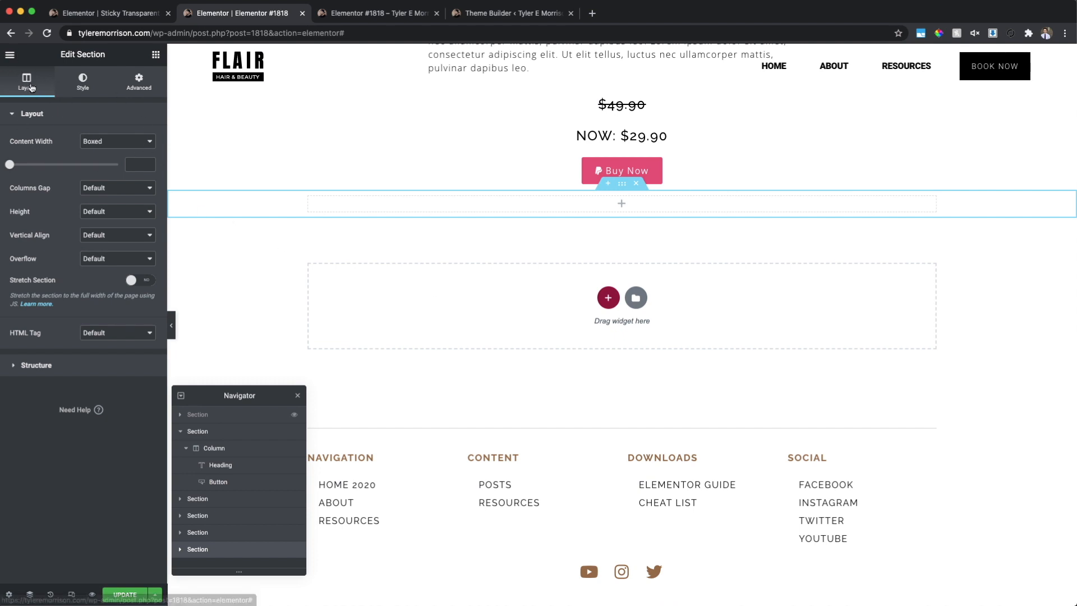
- Set the empty bottom section's content width to Full Width and give it a classic background colour of #DE009C
click(108, 142)
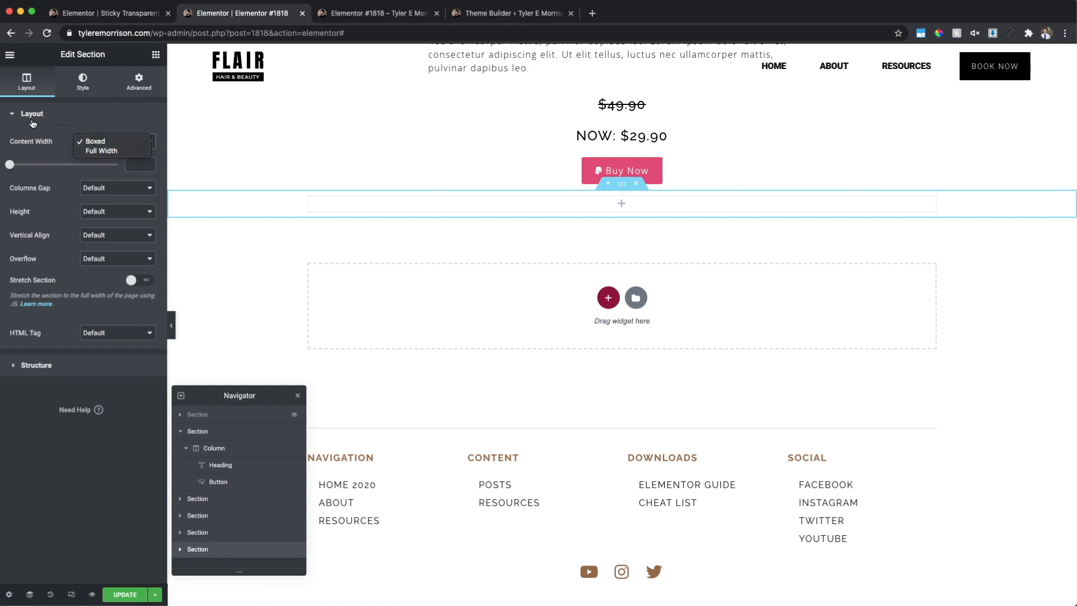
click(114, 152)
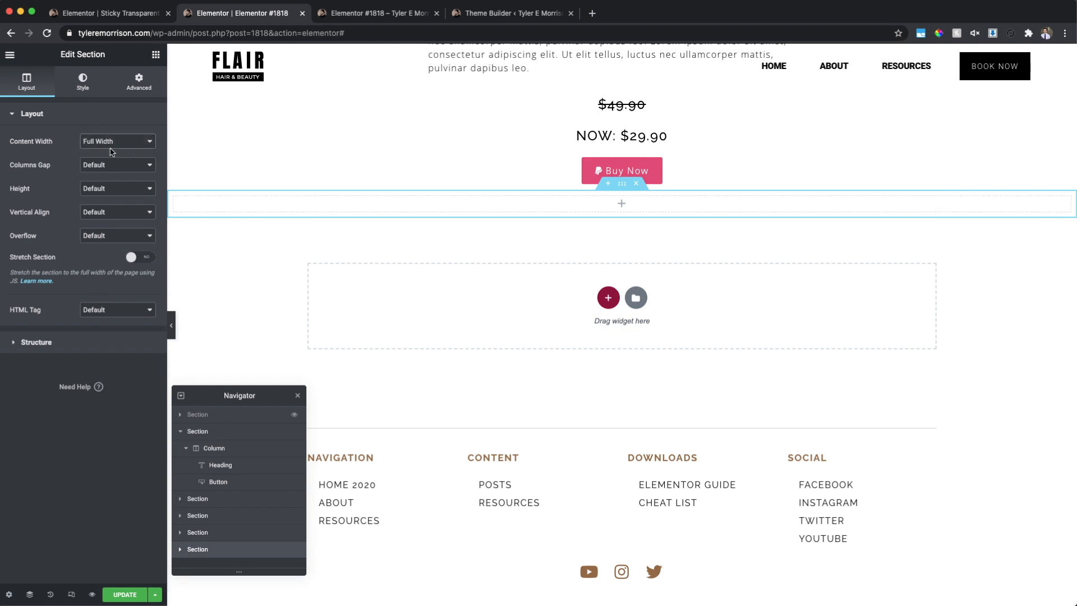
click(95, 87)
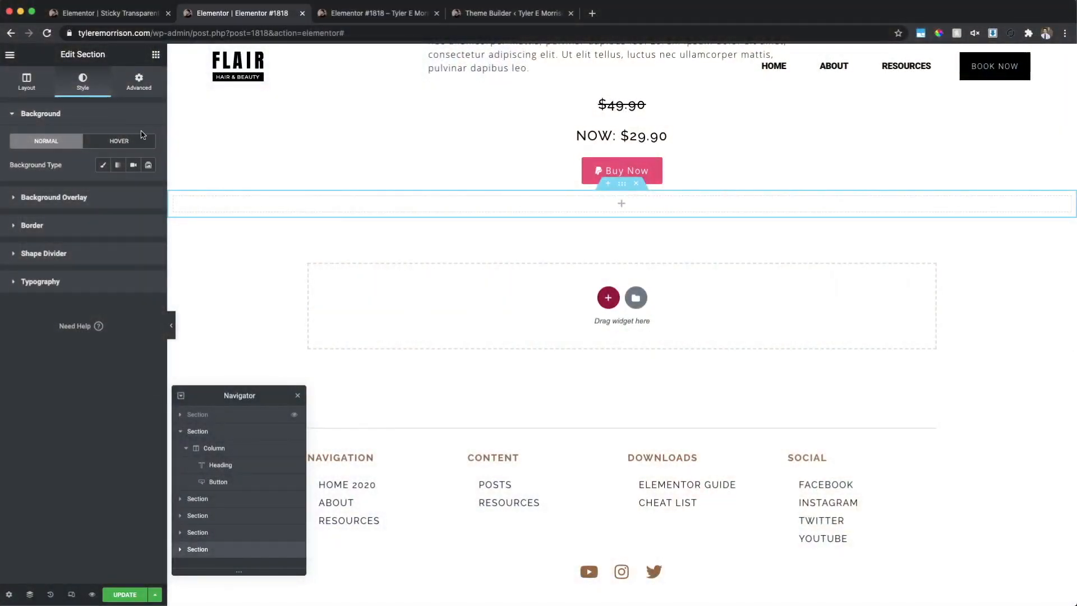
click(103, 165)
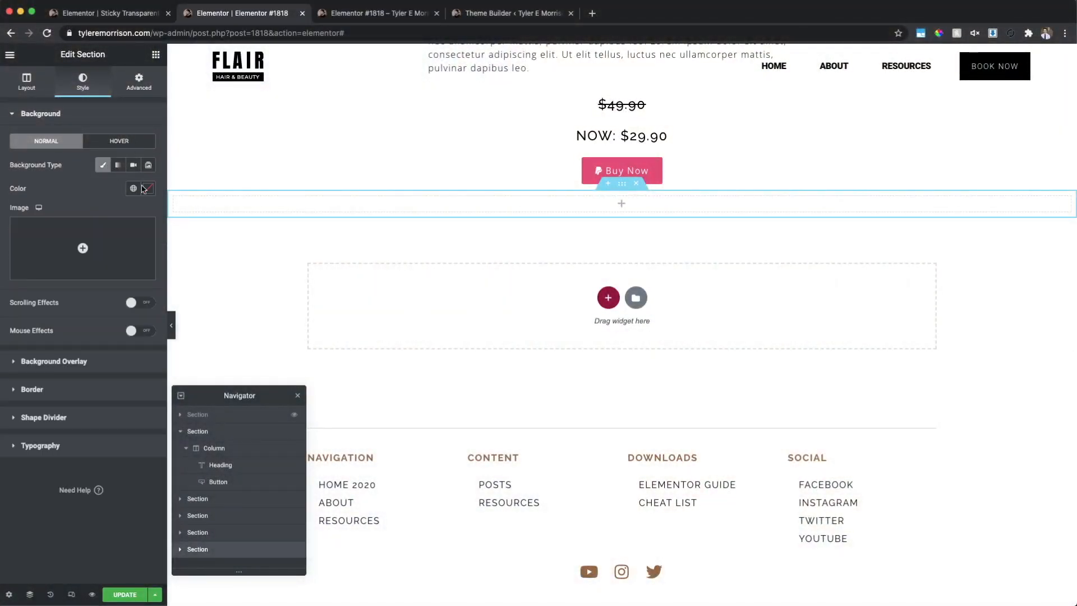
click(150, 189)
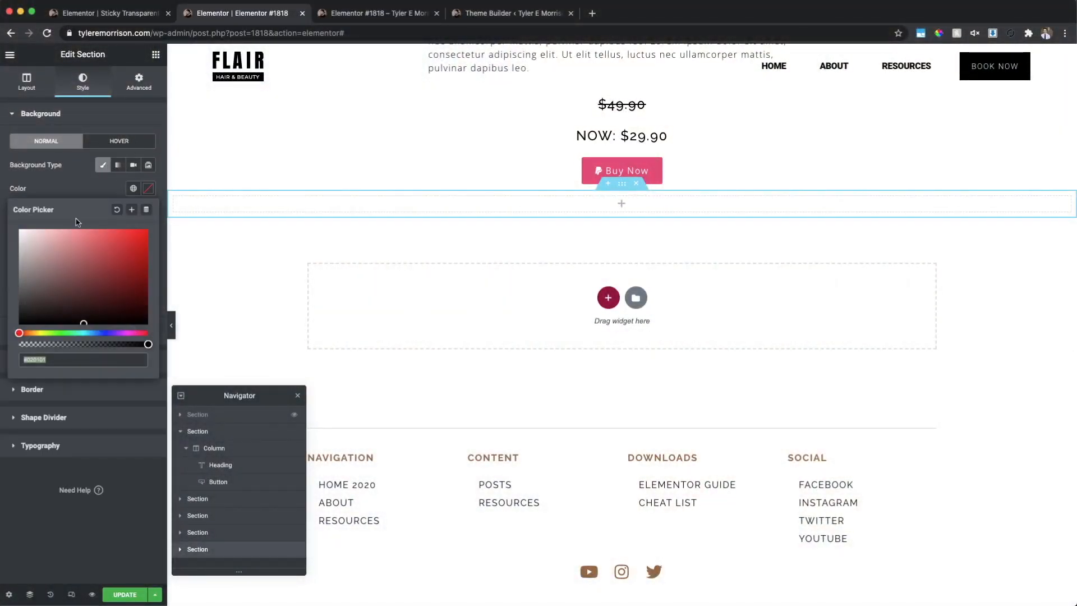
click(71, 359)
text(#DE009C)
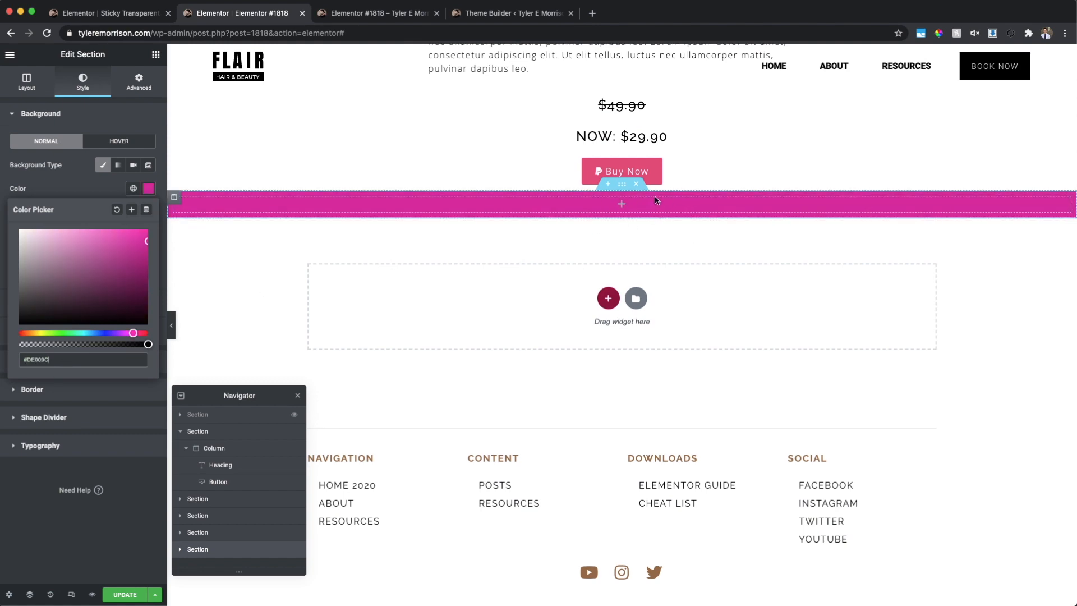
- Make the section's background colour semi-transparent, lowering its opacity to #DE009C94
scroll(655, 196, up, 20)
scroll(655, 196, up, 3)
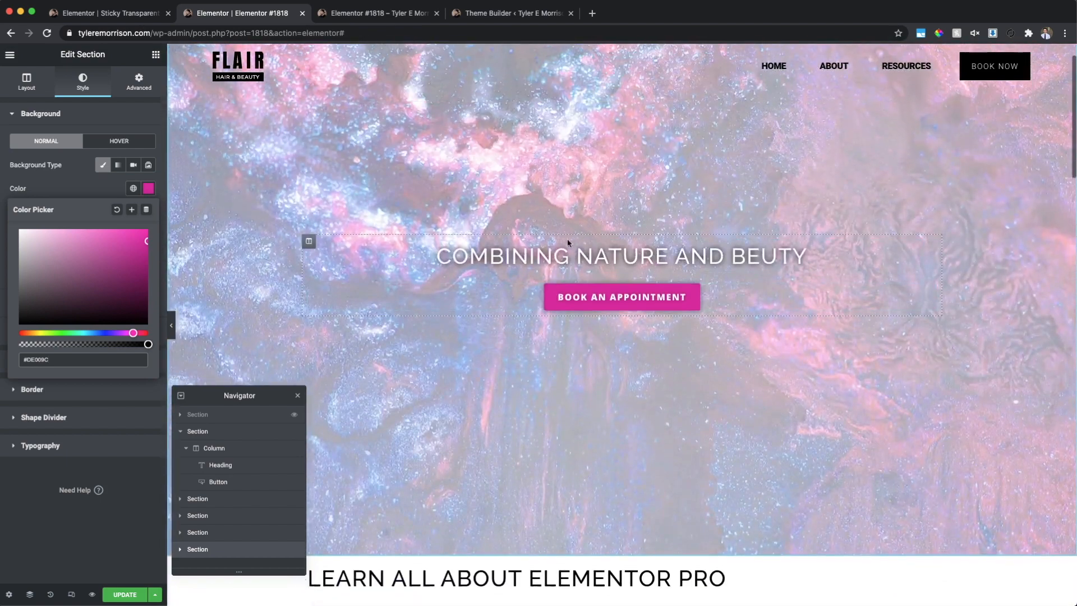
scroll(723, 267, down, 15)
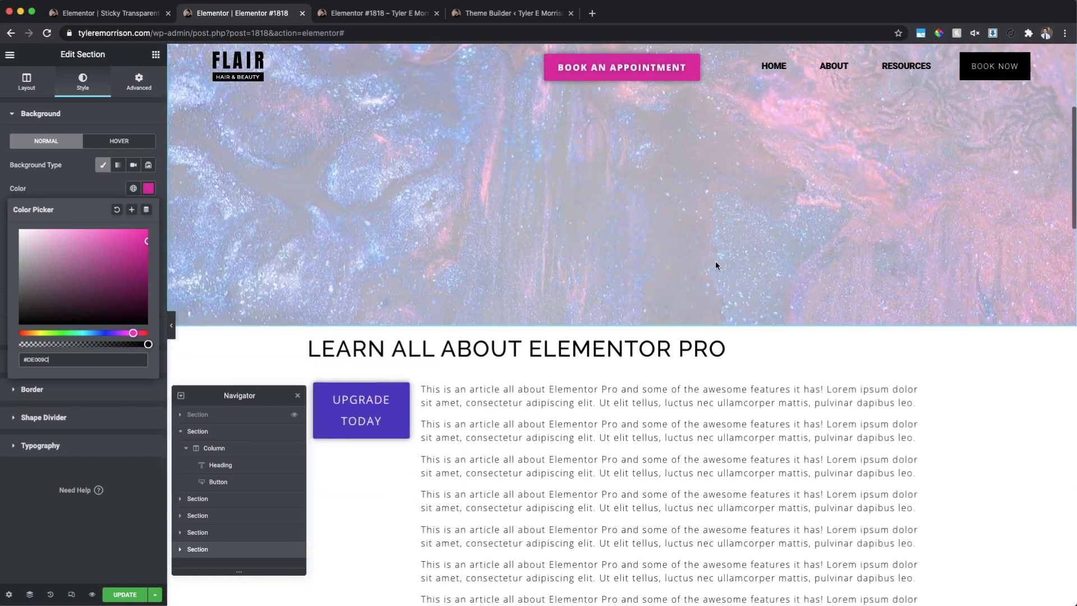
scroll(716, 263, down, 10)
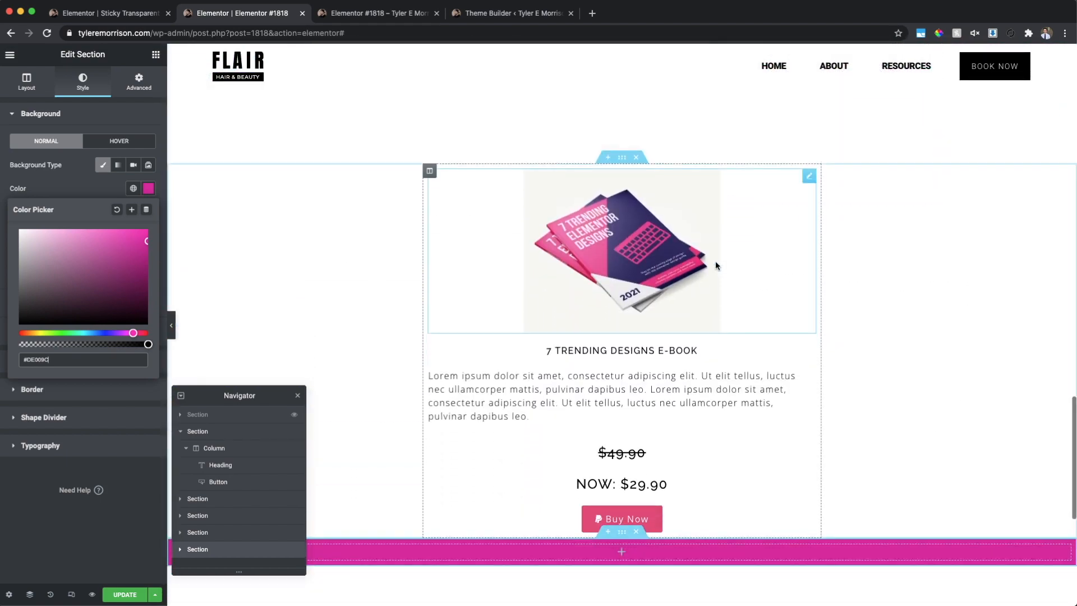
scroll(716, 263, down, 1)
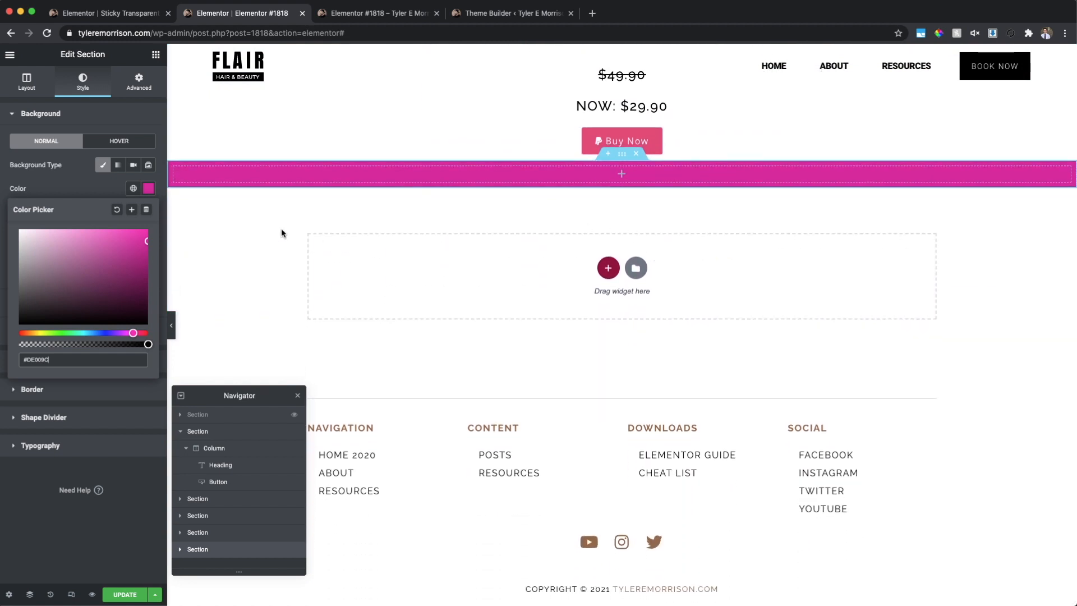
click(82, 193)
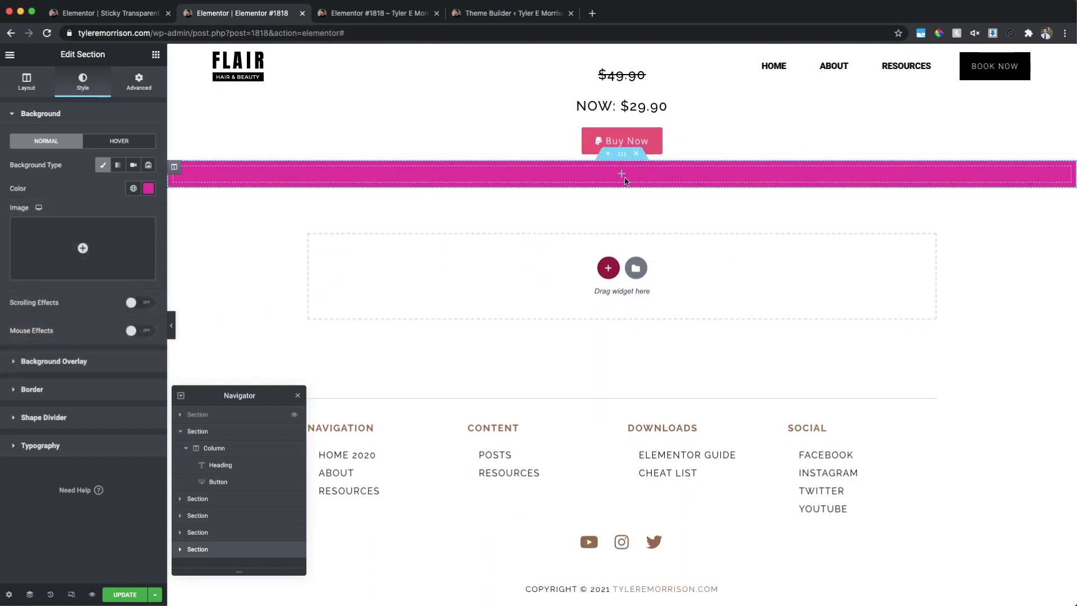
click(148, 189)
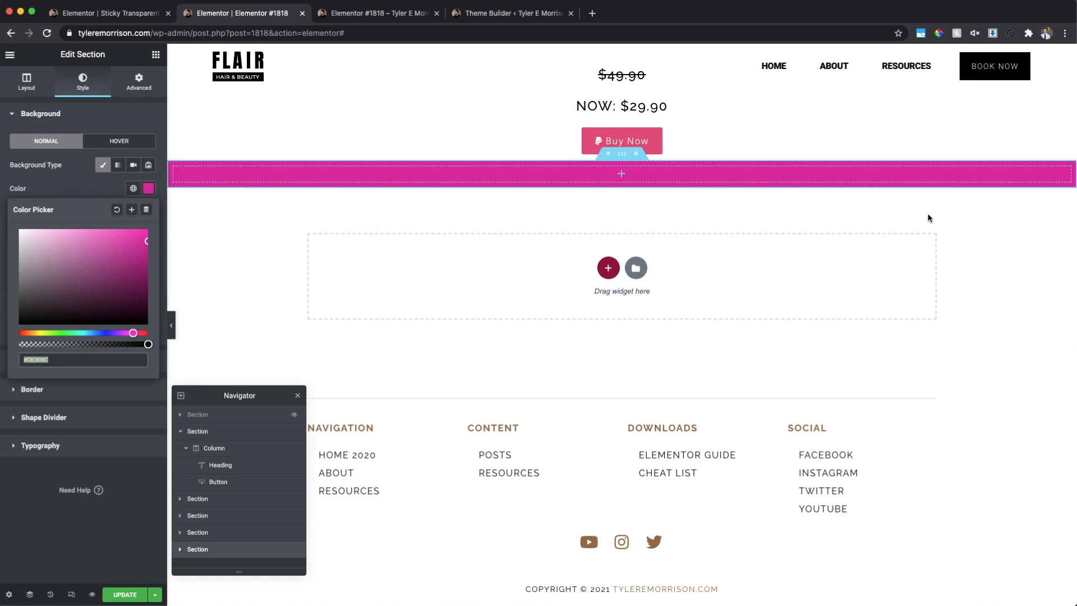
scroll(943, 207, down, 1)
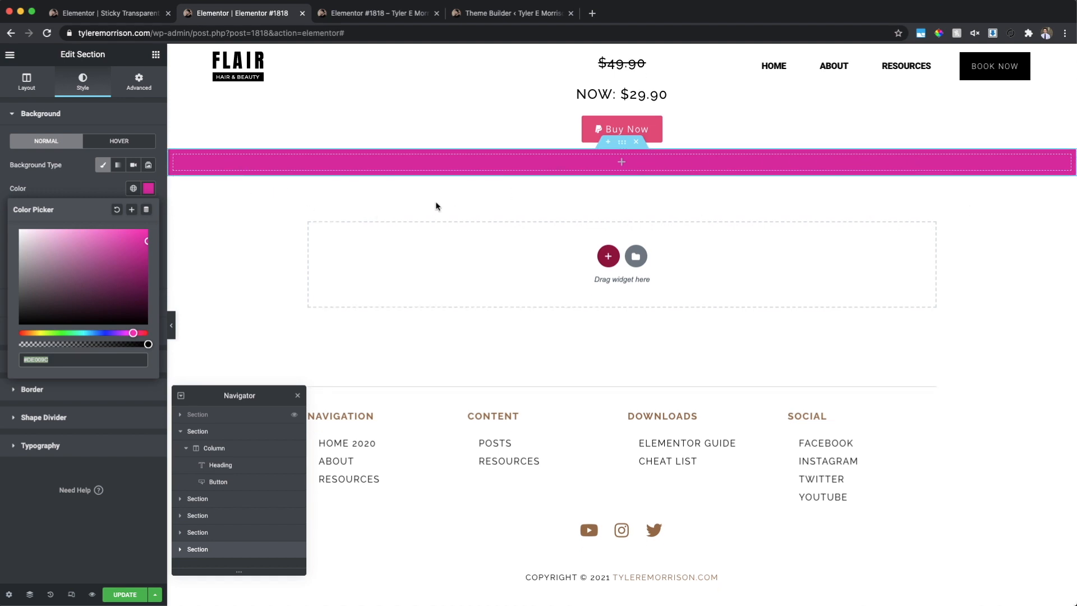
drag(148, 344, 94, 344)
- Set the pink section's height to Min Height with a minimum height of 80 px
scroll(382, 300, up, 3)
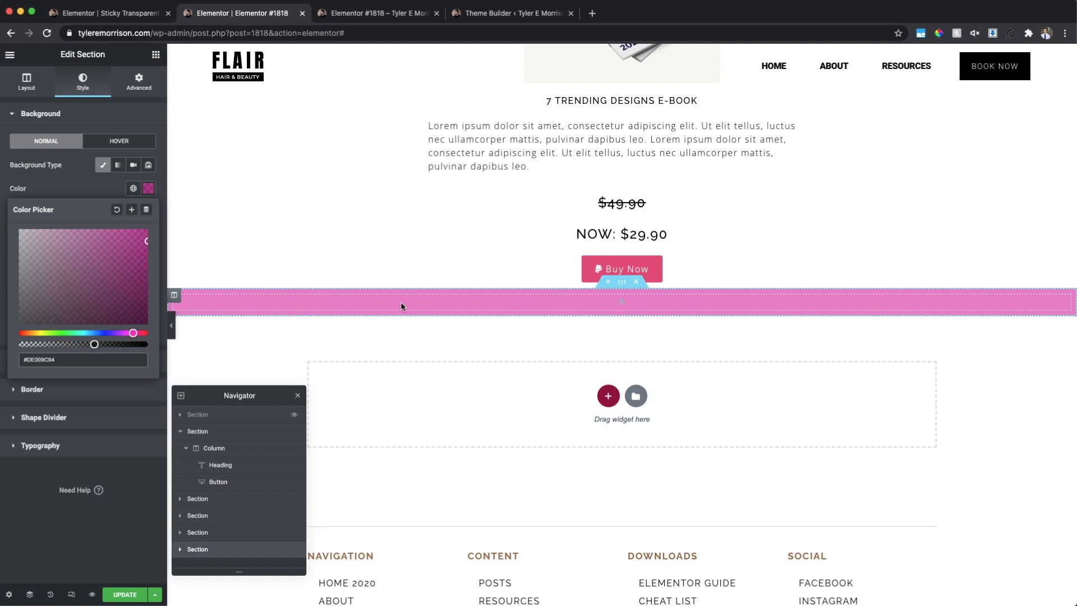
click(35, 91)
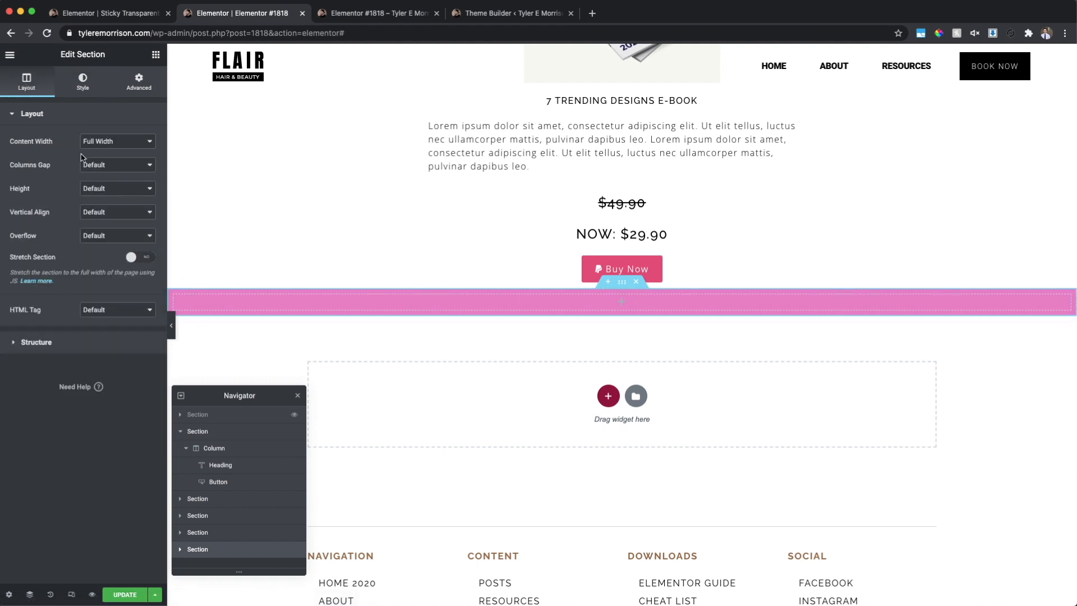
click(98, 193)
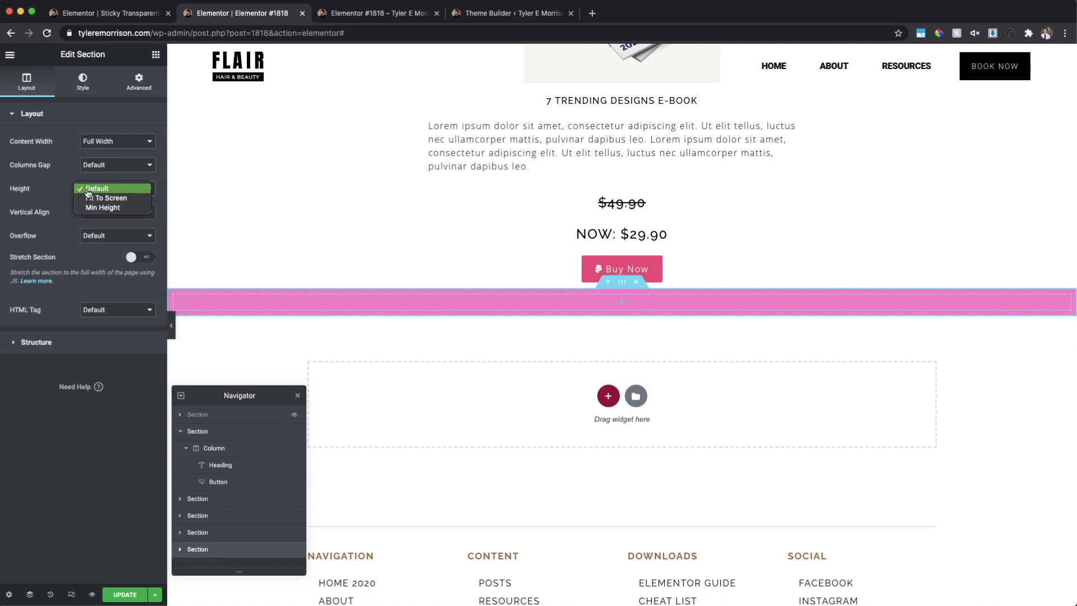
click(127, 208)
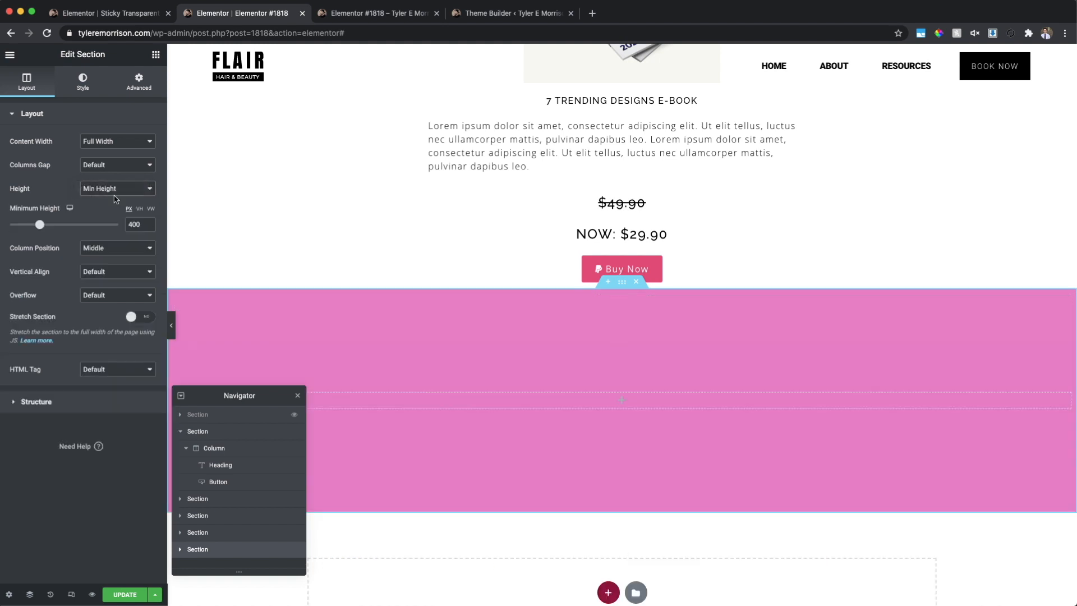
double_click(136, 225)
text(80)
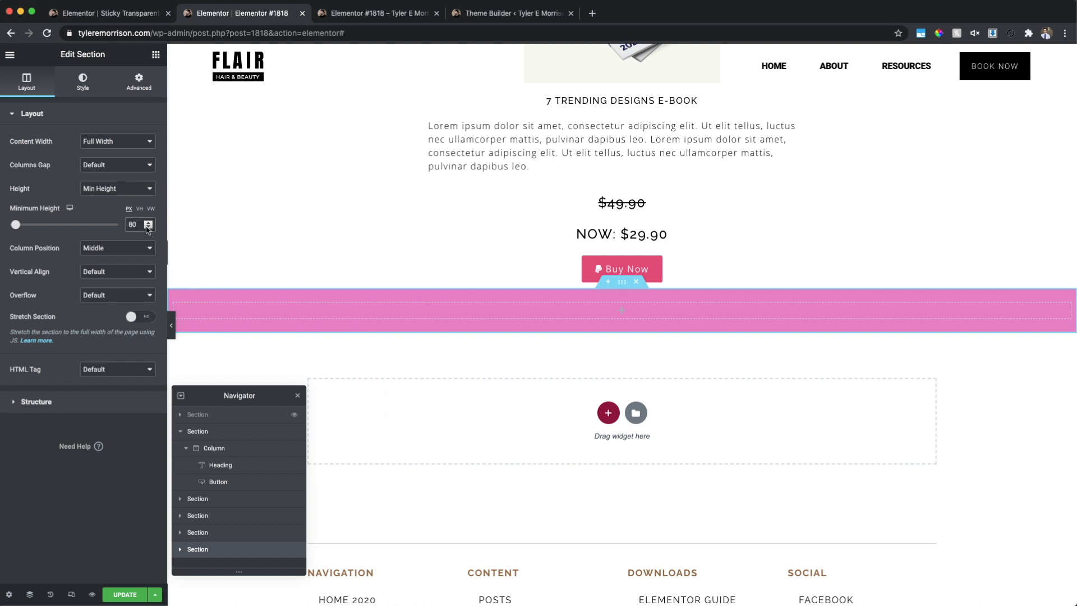
scroll(371, 188, down, 3)
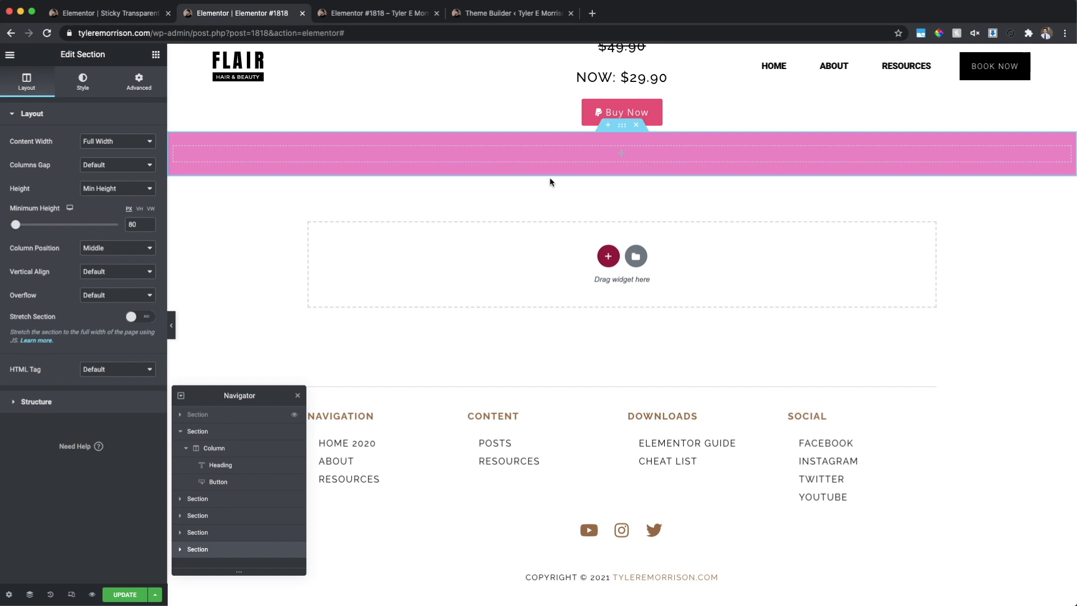
scroll(588, 167, up, 3)
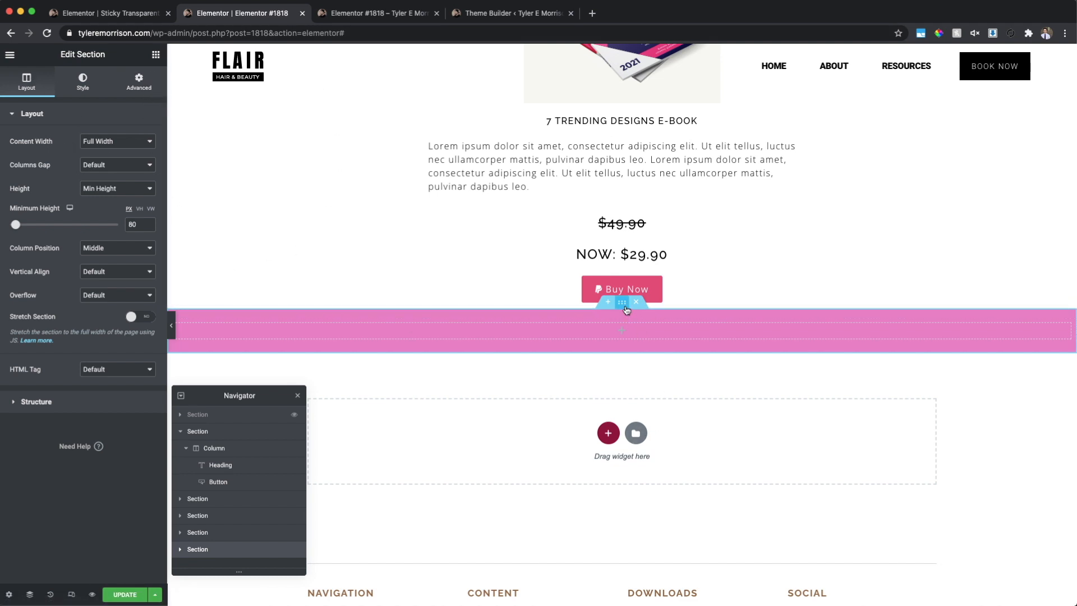
- Set the pink section's Sticky motion effect to Top
click(144, 91)
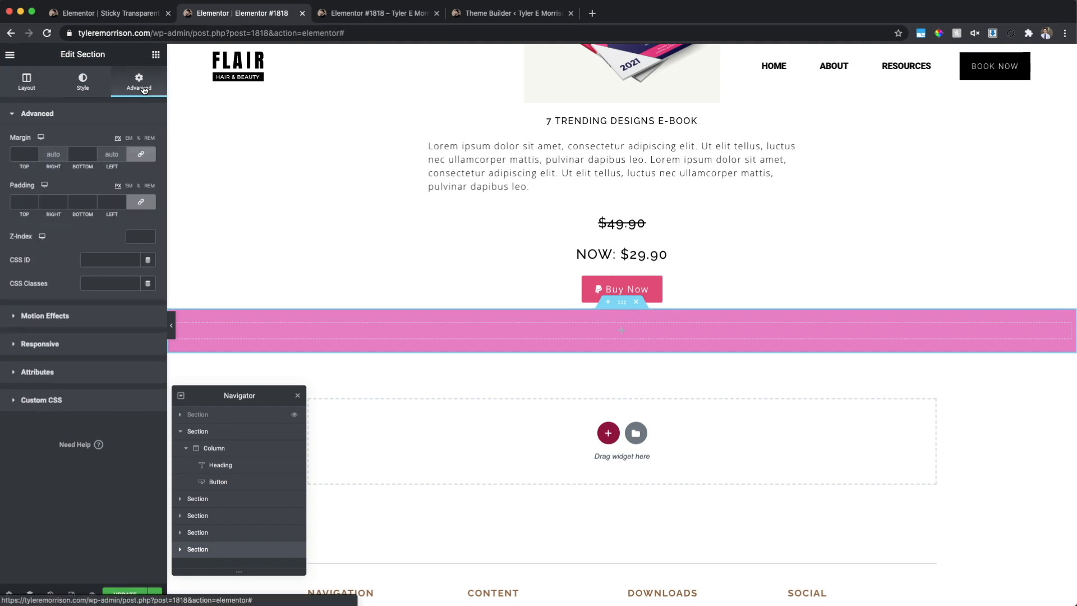
click(68, 316)
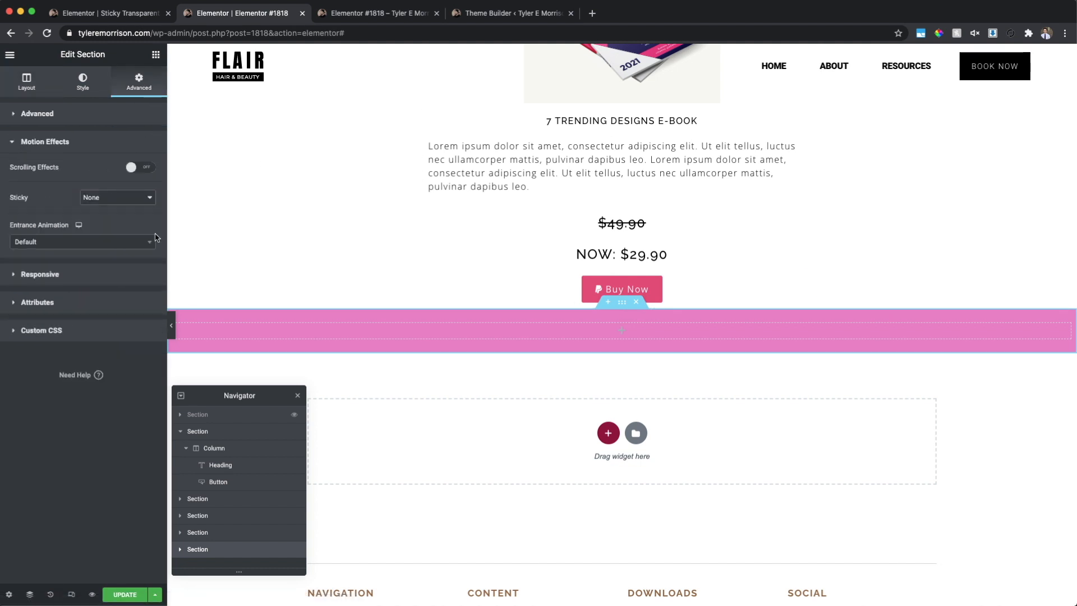
click(147, 200)
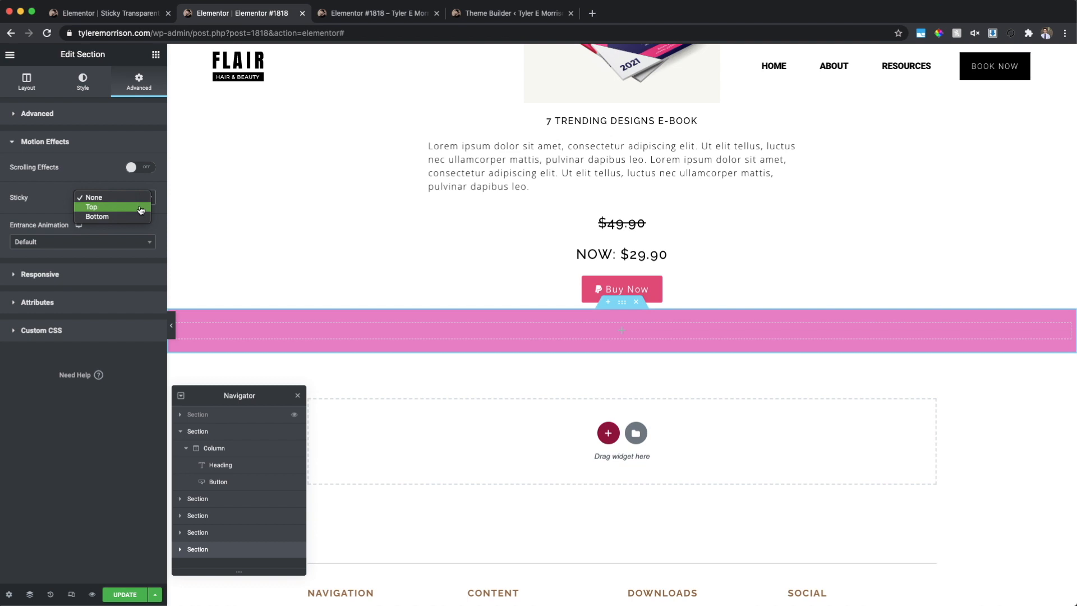
click(140, 210)
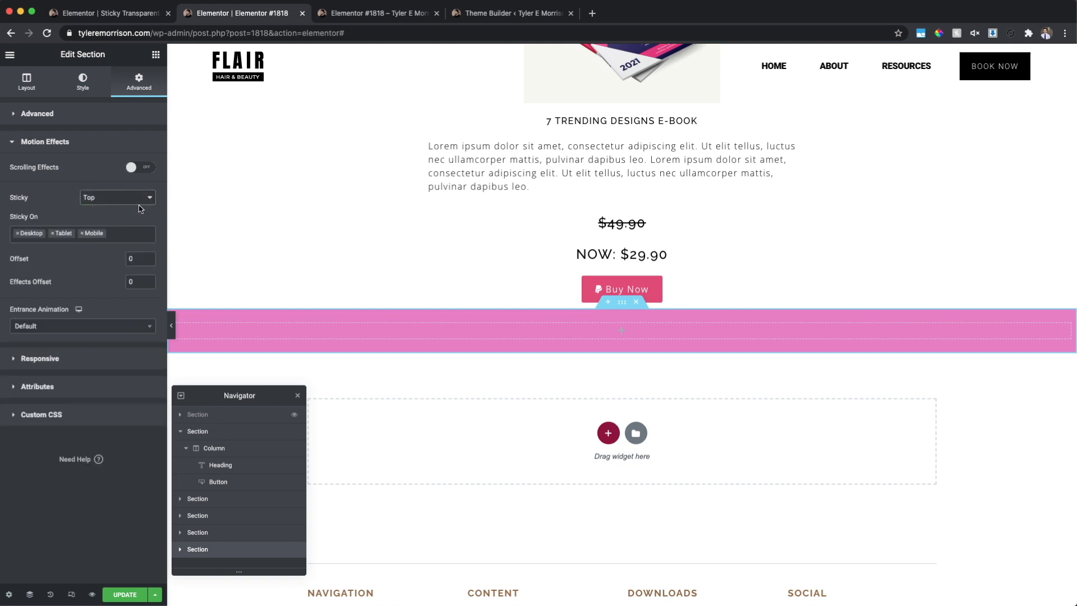
scroll(457, 352, down, 3)
scroll(517, 356, up, 4)
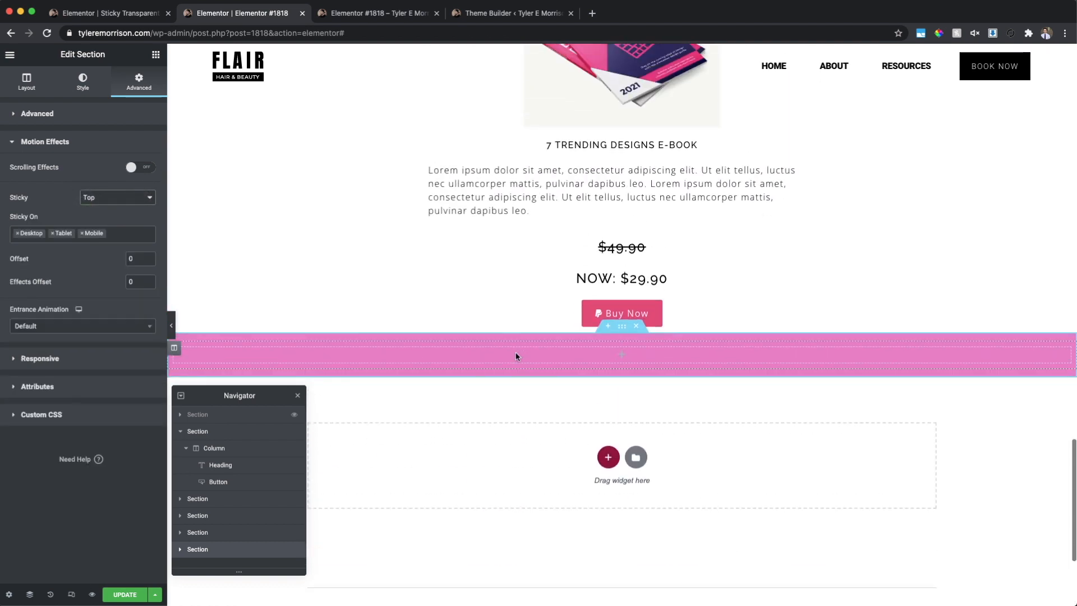
scroll(644, 136, down, 4)
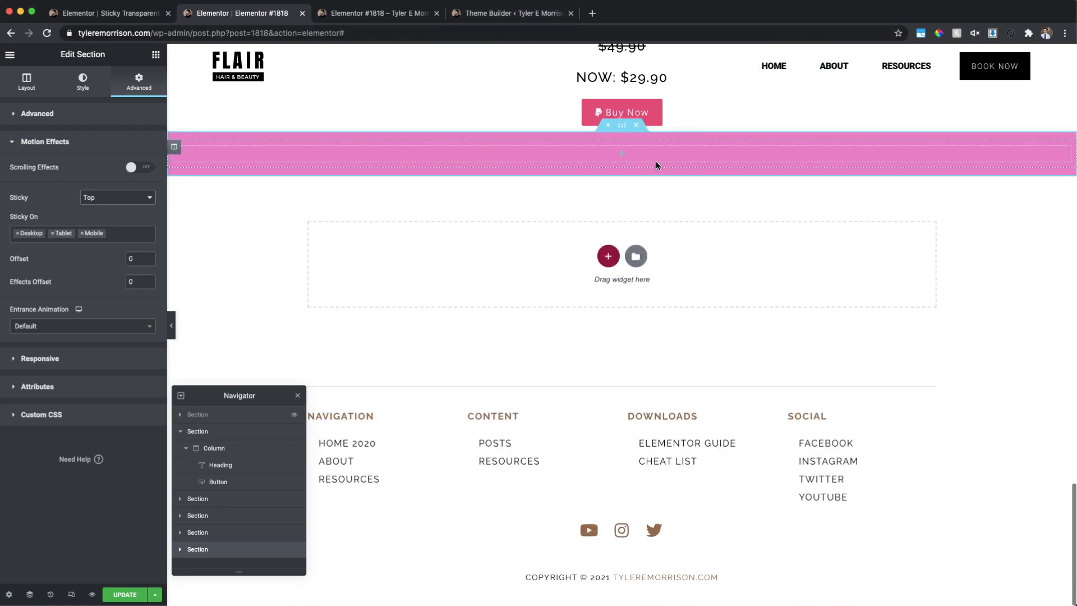
scroll(657, 163, up, 4)
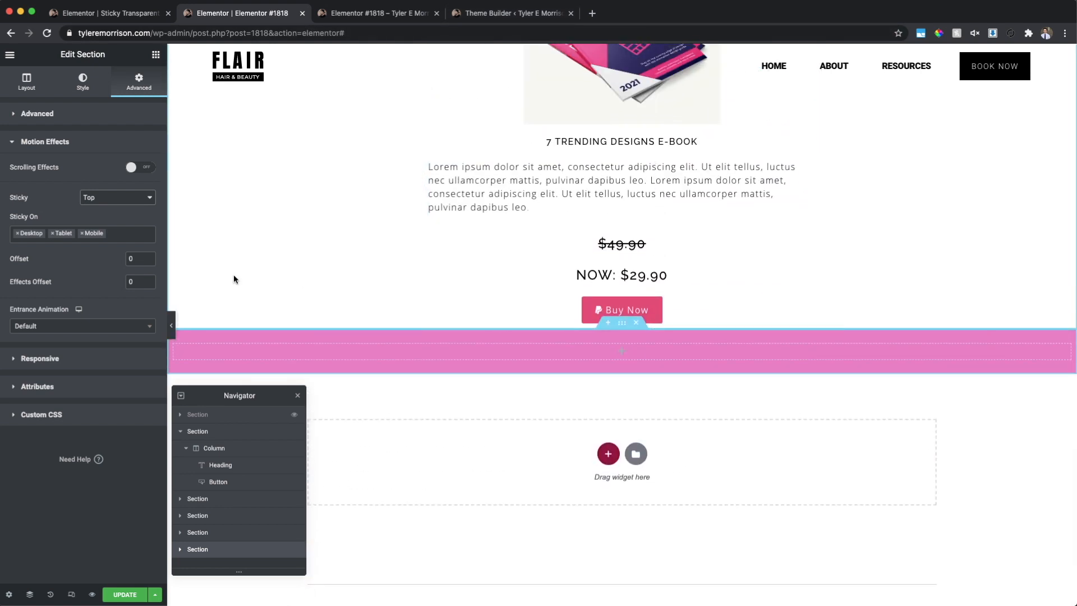
- Move the pink section above all other sections in the page structure
click(30, 597)
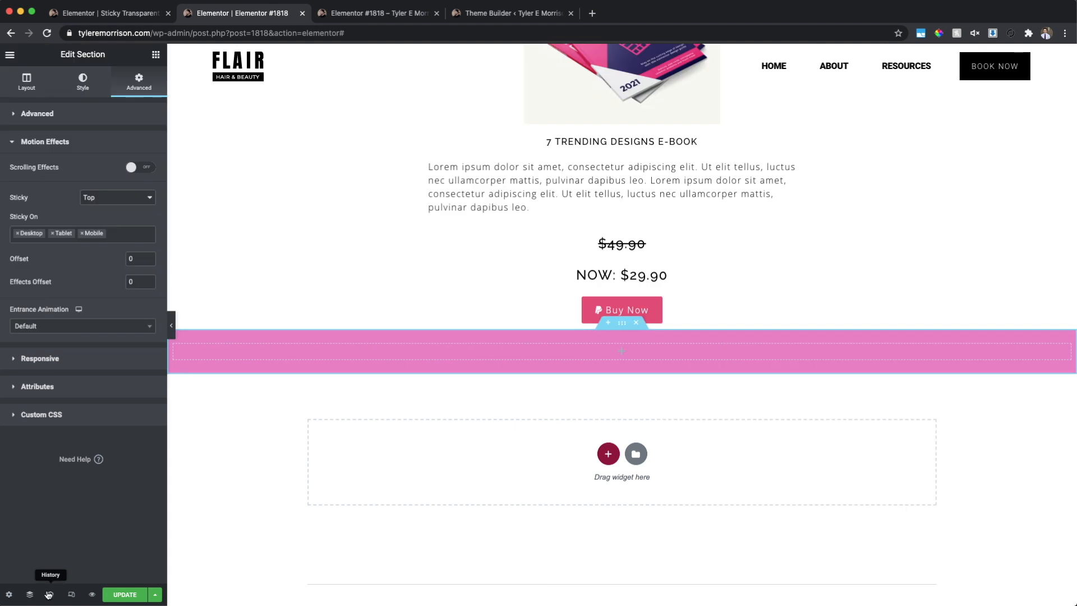
click(93, 581)
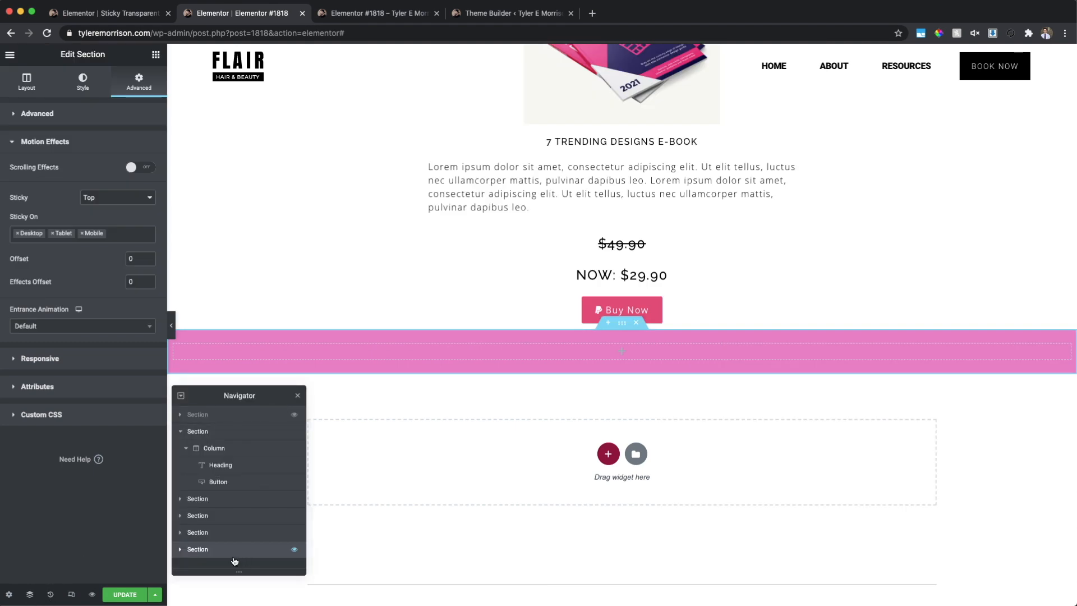
drag(223, 552, 236, 415)
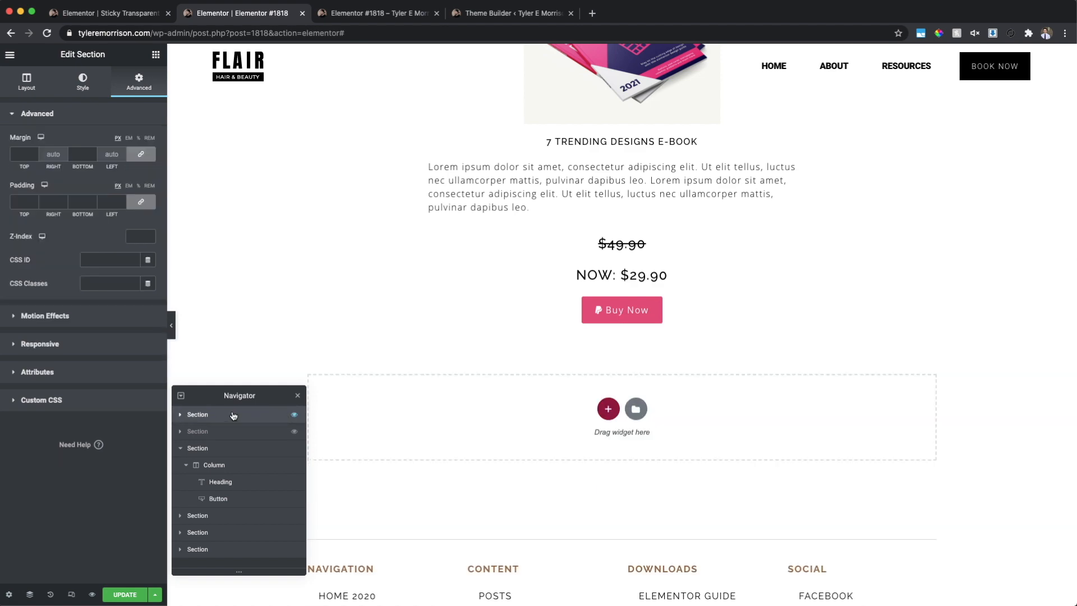
- Examine how the sticky pink section sits behind the header over the hero image and while scrolling the page
scroll(623, 276, up, 15)
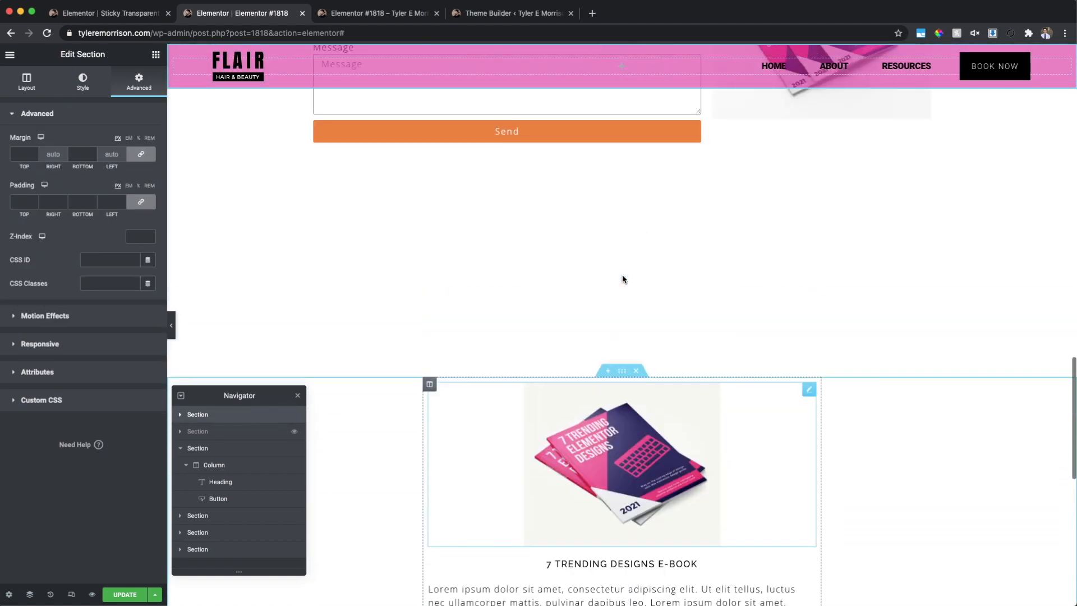
scroll(623, 276, up, 10)
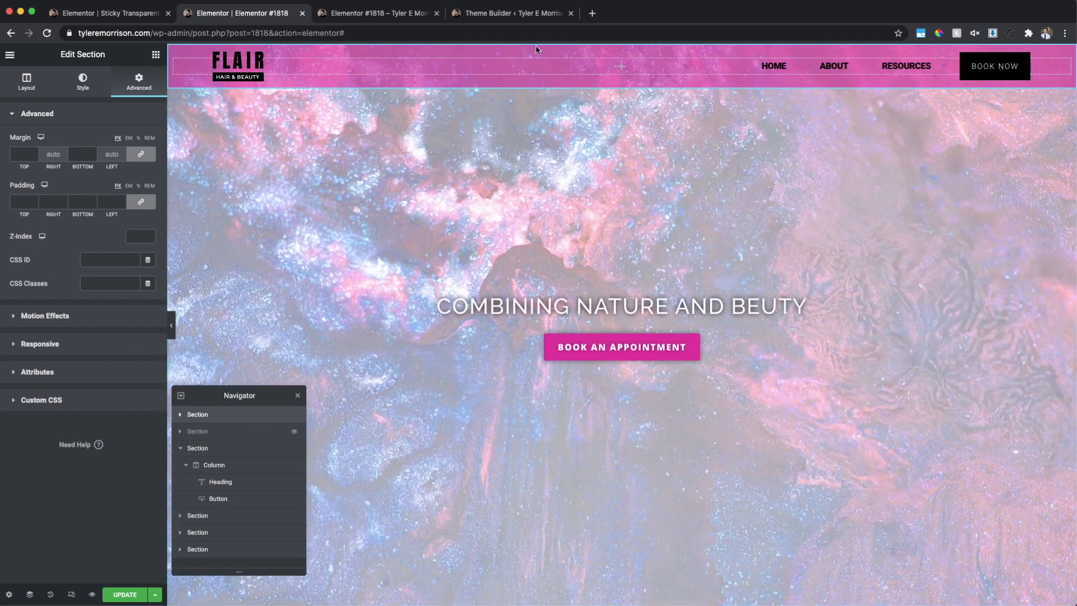
scroll(693, 139, down, 8)
scroll(687, 139, down, 8)
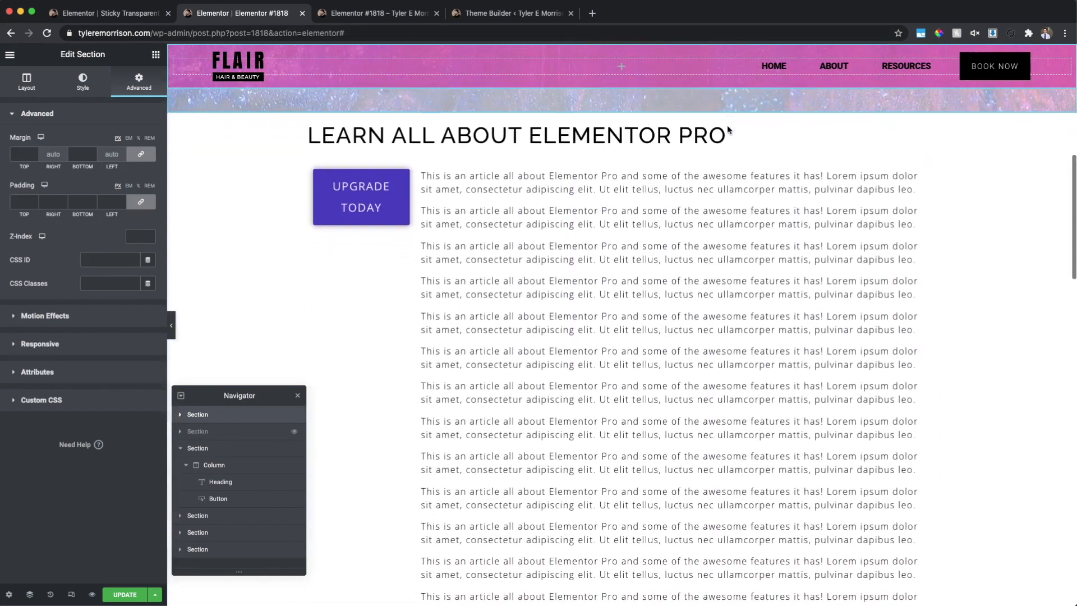
scroll(729, 130, down, 2)
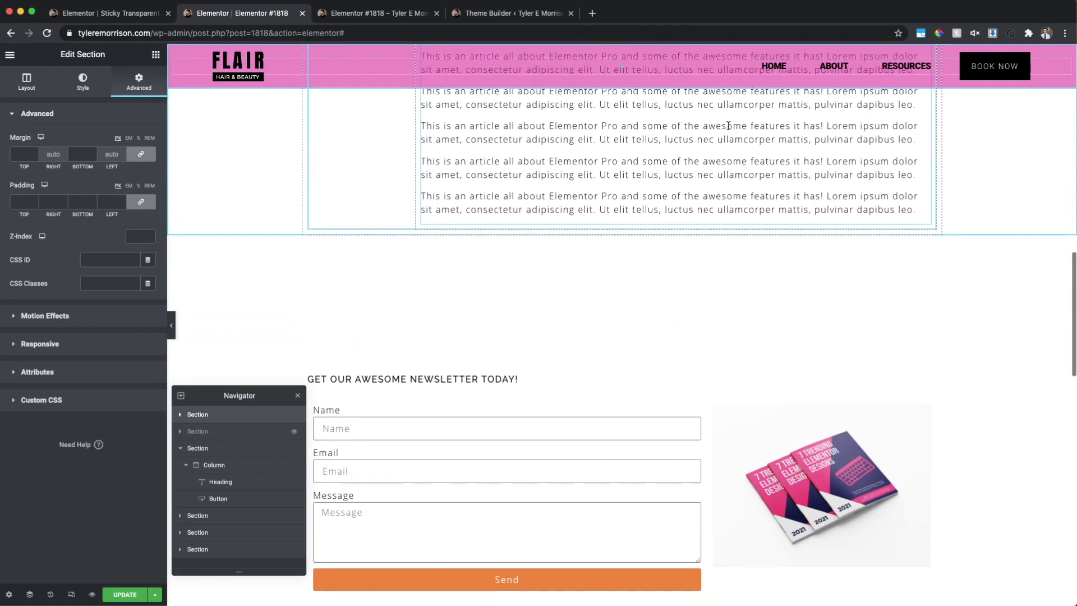
- Try the pink section's background color at full opacity, #DE009C, and return it to the semi-transparent #DE009C94
click(90, 83)
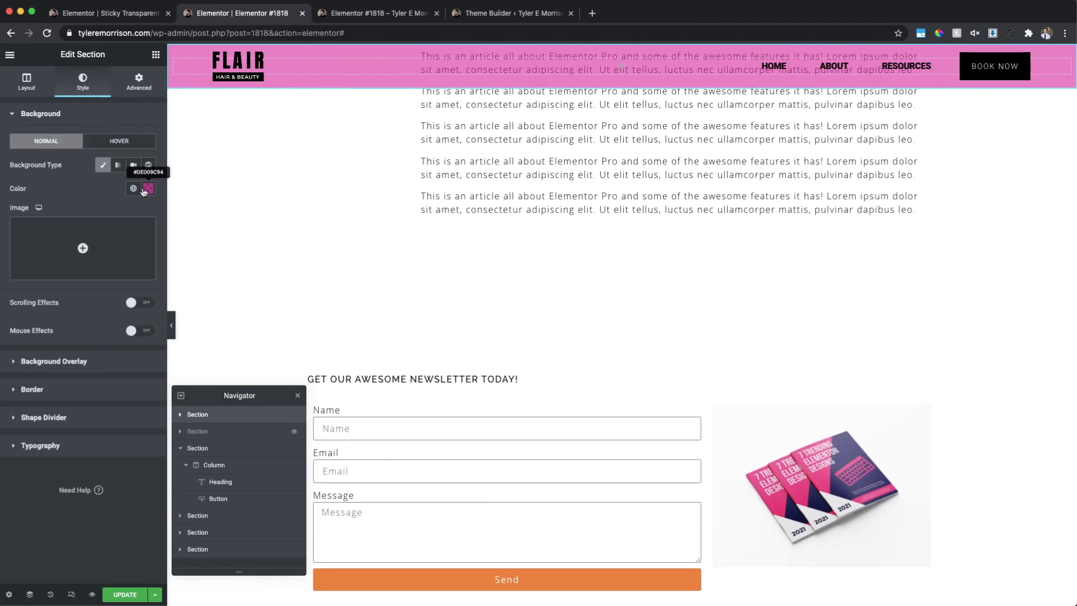
click(148, 188)
drag(94, 345, 155, 347)
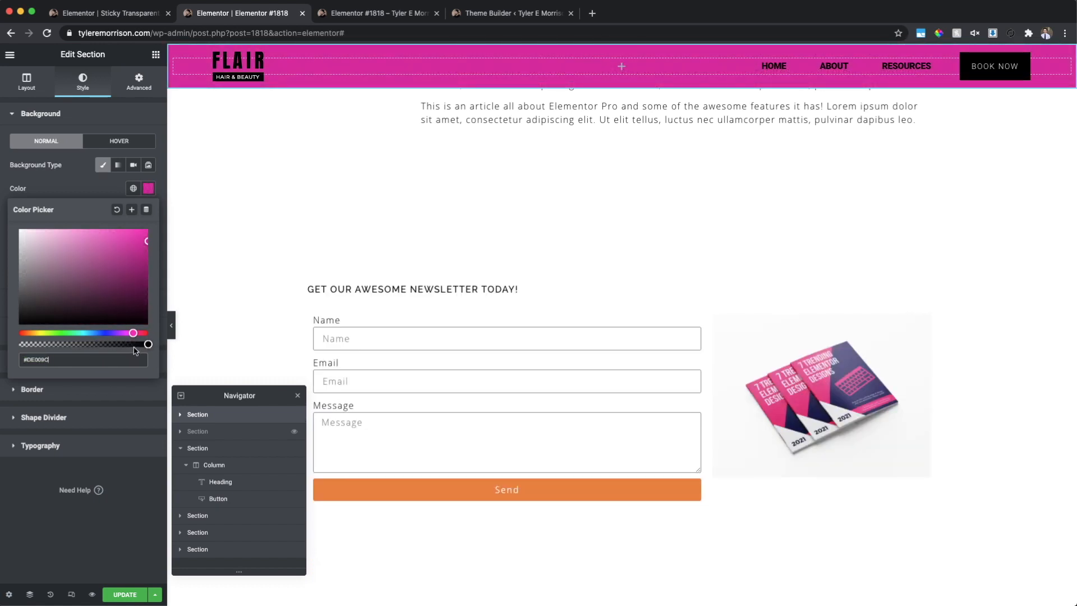
drag(148, 343, 98, 346)
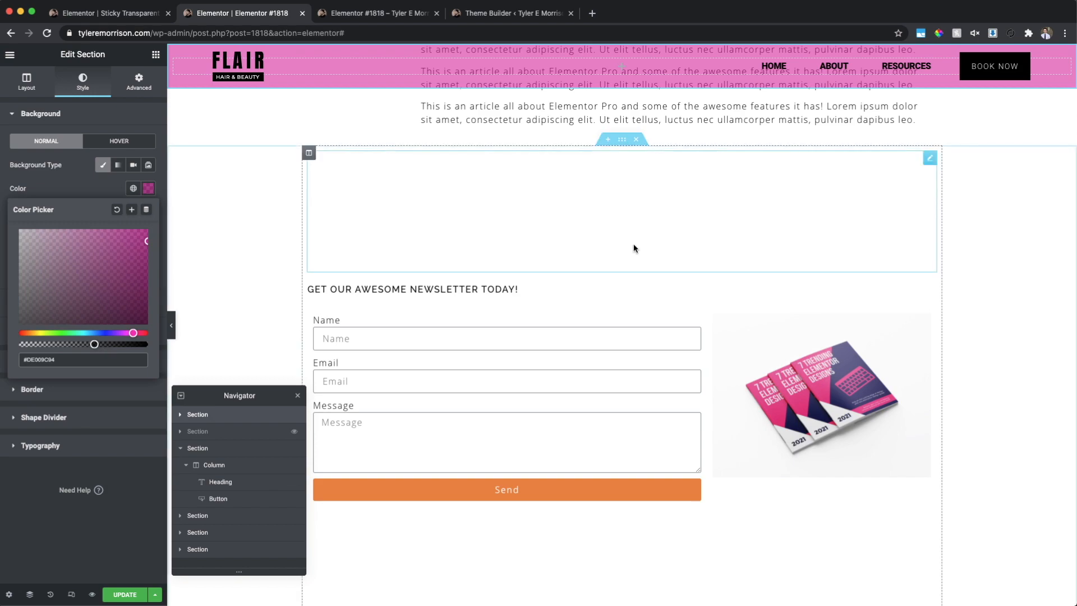
scroll(628, 269, up, 10)
scroll(836, 231, up, 1)
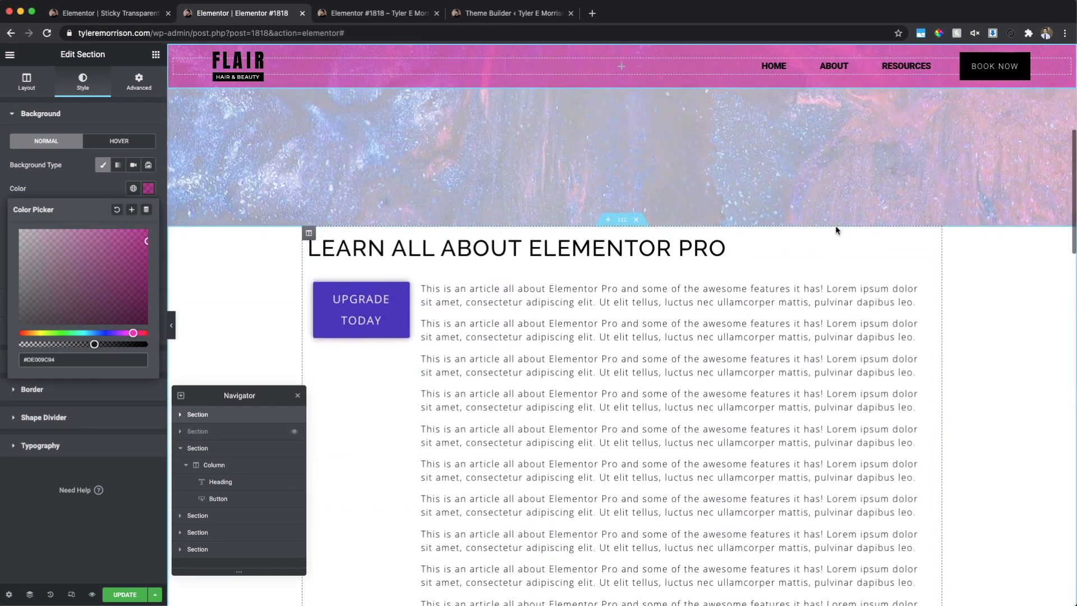
scroll(836, 231, down, 6)
scroll(836, 231, up, 10)
scroll(836, 231, up, 3)
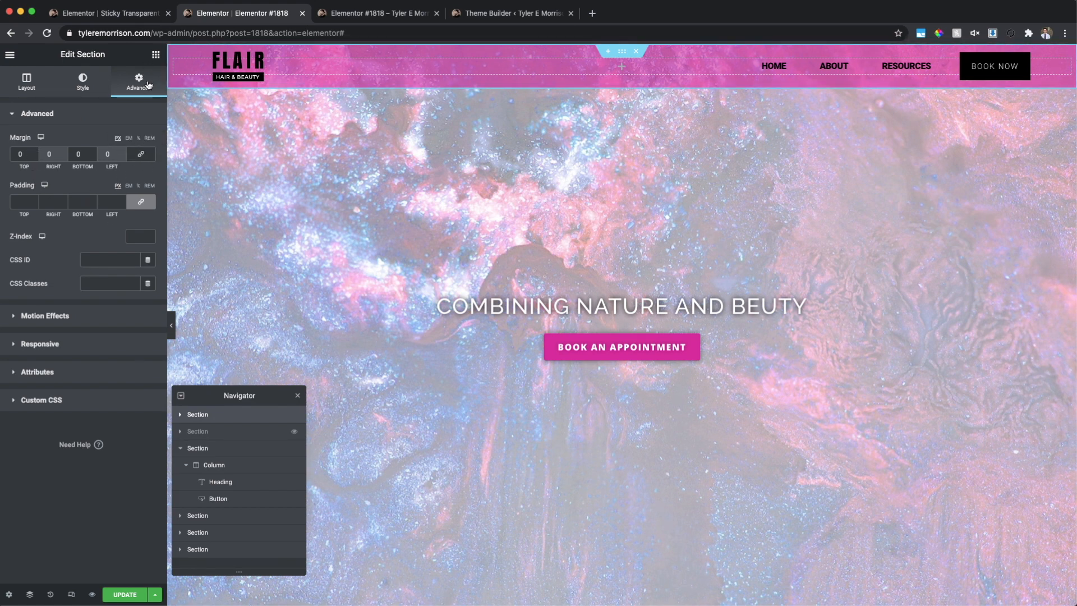
- Try a top margin of 80 px and a negative top margin on the pink section
drag(22, 155, 15, 154)
text(8)
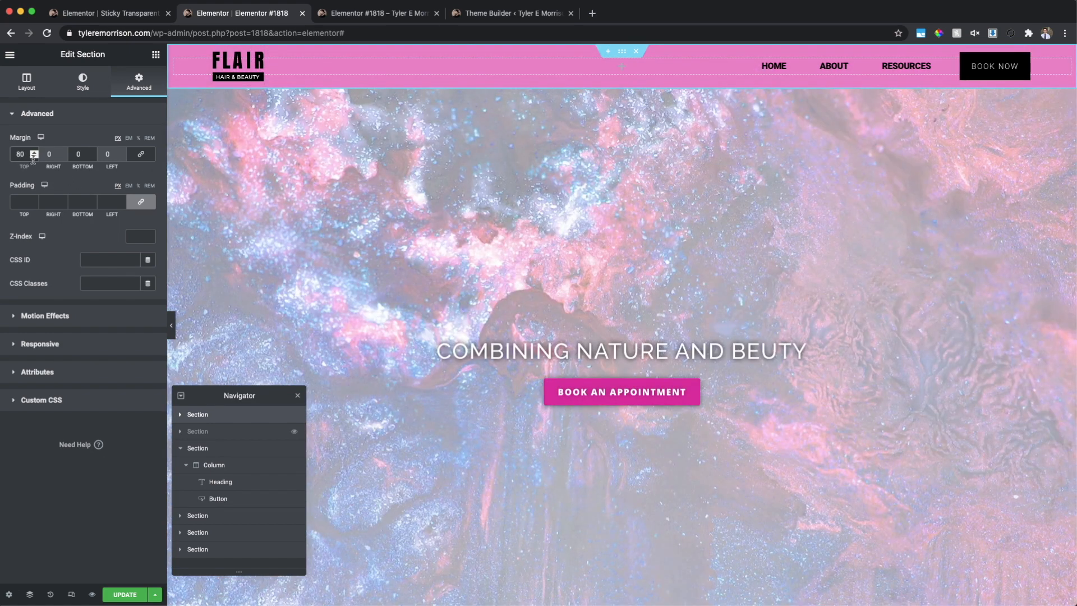
text(-)
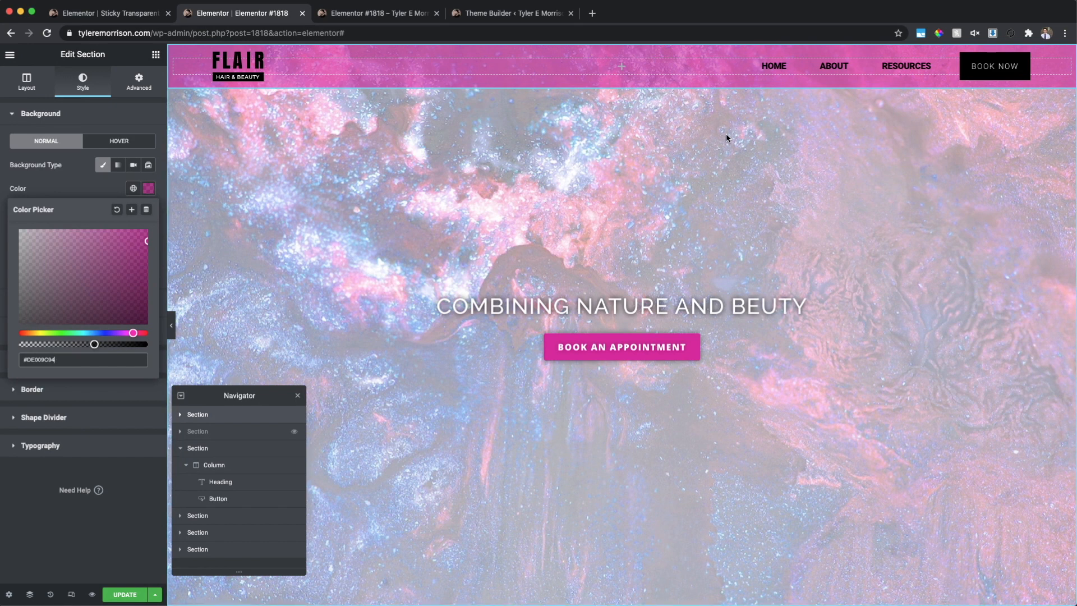
- Examine how the pink section overlays the page while scrolling, and inspect its column in the page structure
scroll(690, 110, down, 5)
scroll(690, 110, down, 4)
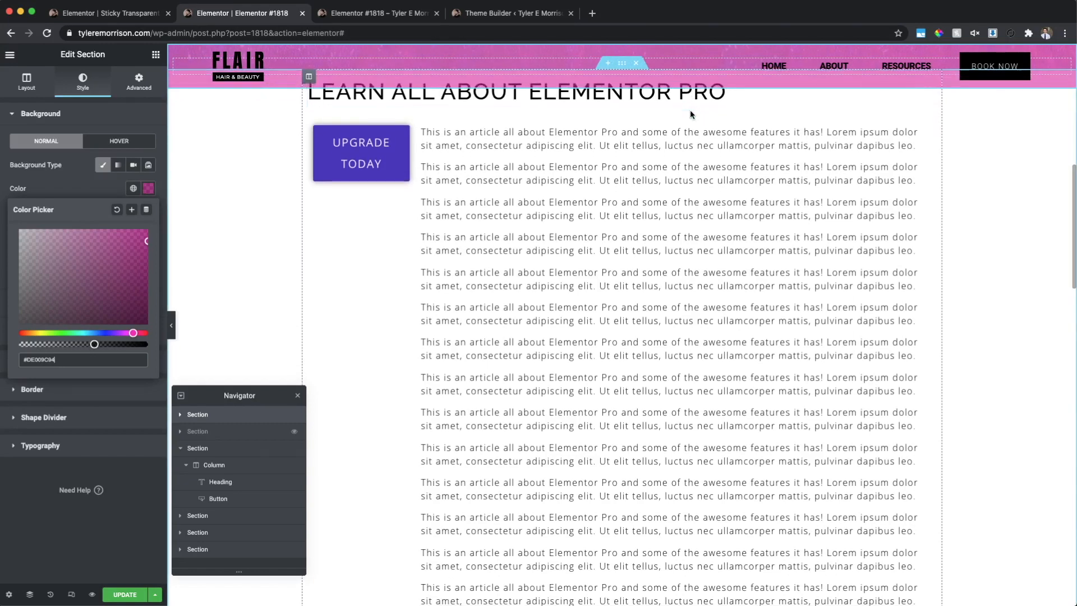
scroll(691, 112, up, 3)
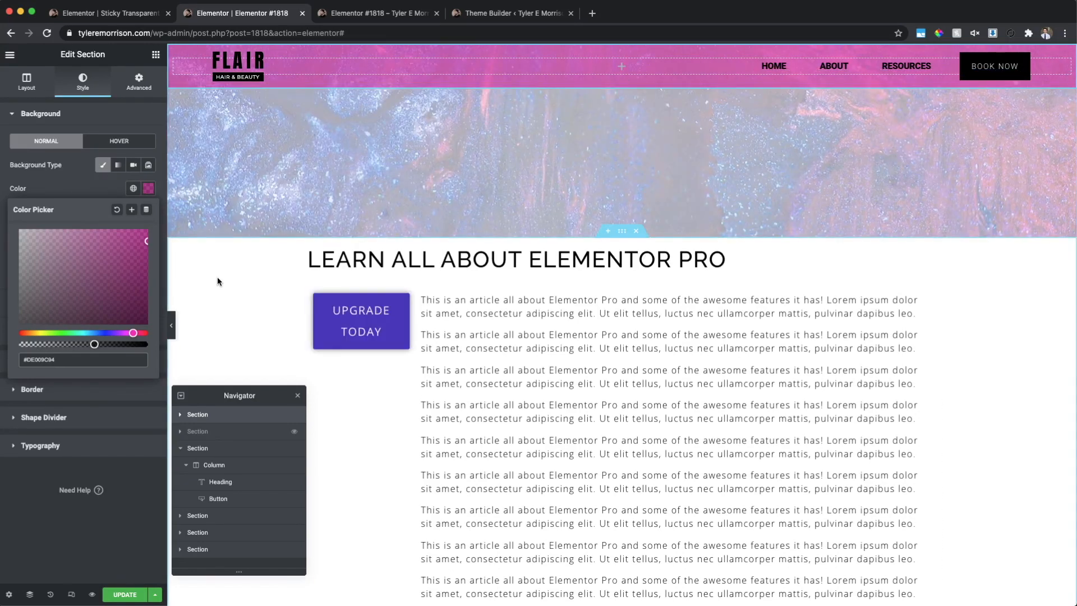
click(89, 187)
scroll(444, 213, up, 1)
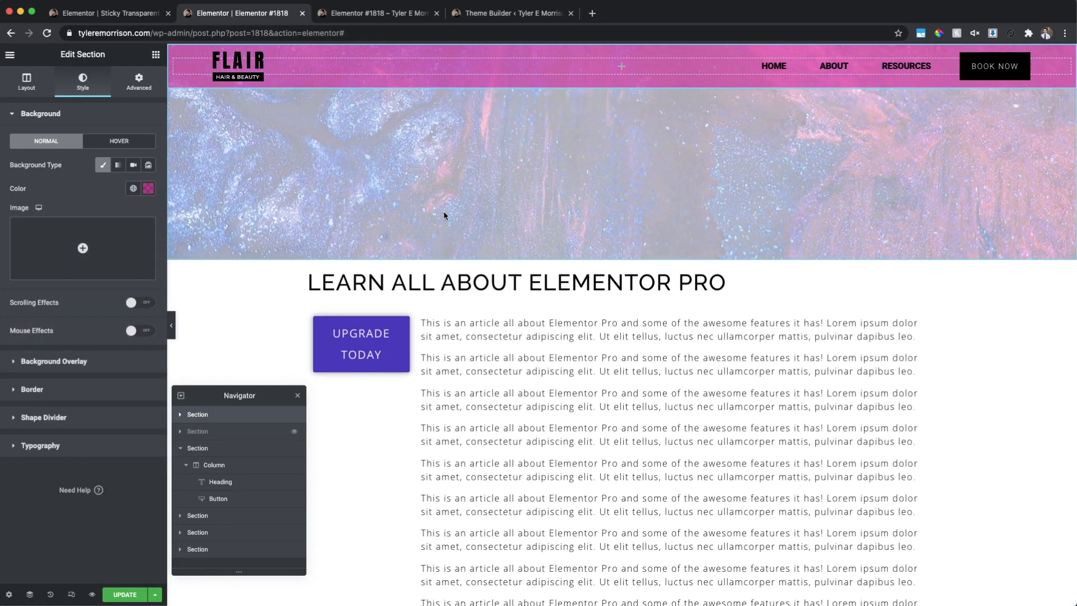
scroll(443, 214, up, 5)
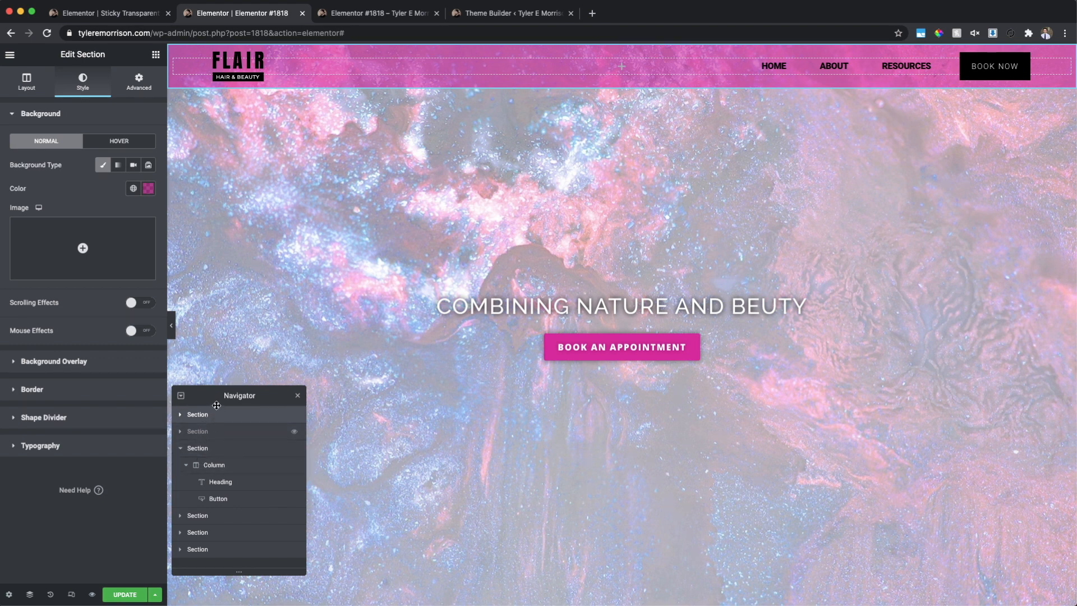
click(180, 415)
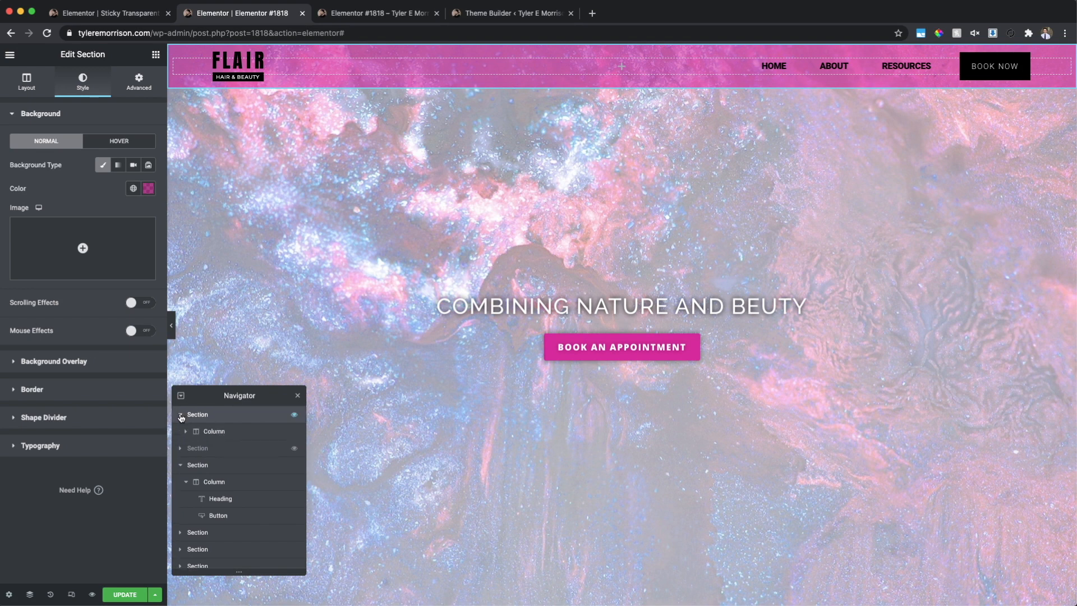
click(185, 431)
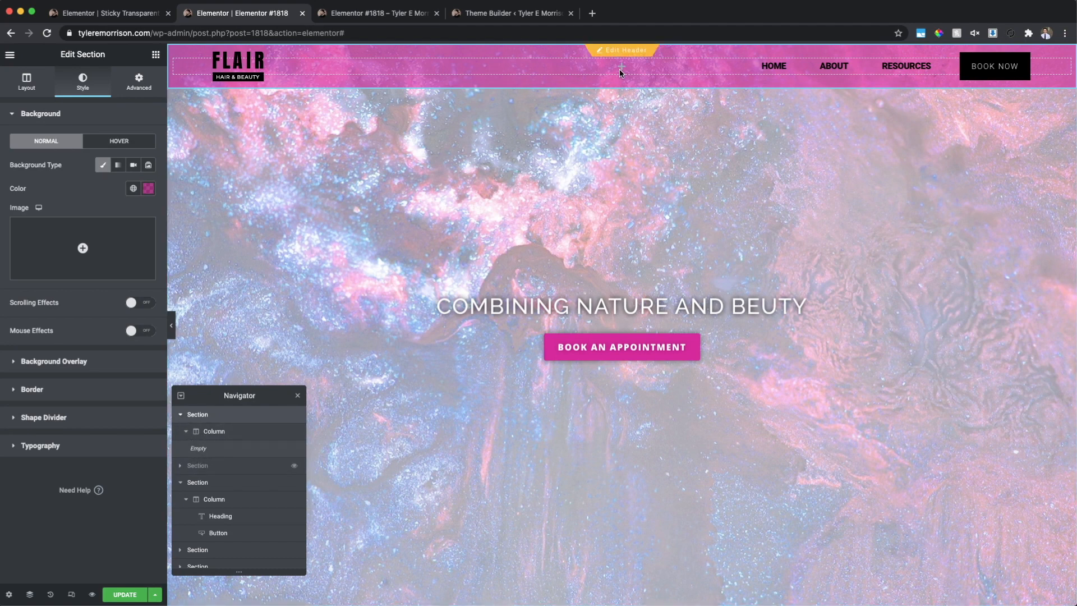
click(182, 415)
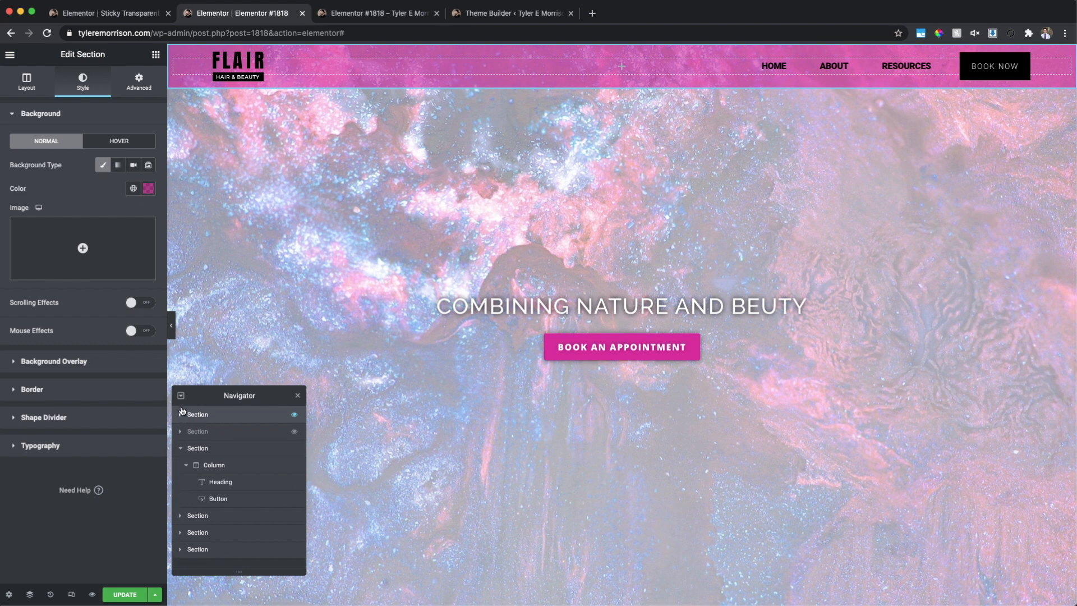
- Enable scrolling effects in the pink section's motion effects and add a Fade In transparency effect
click(144, 83)
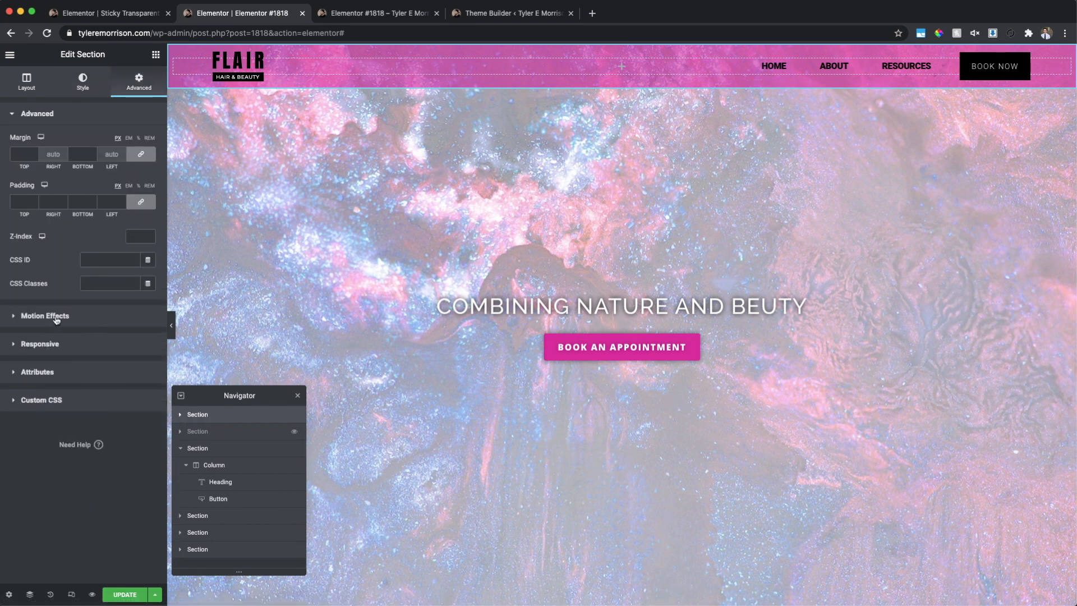
click(45, 316)
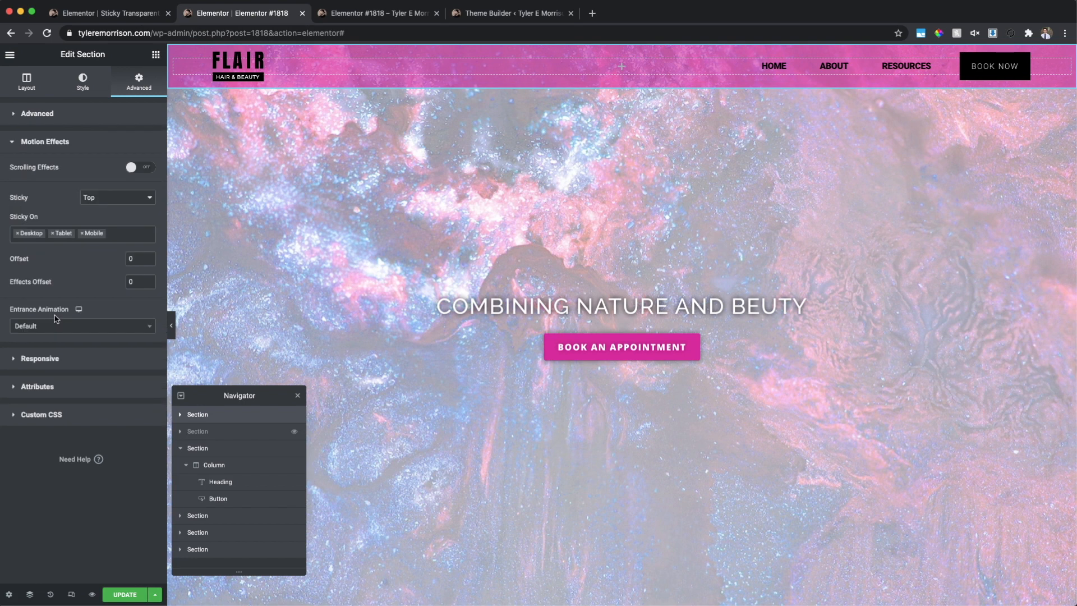
click(133, 167)
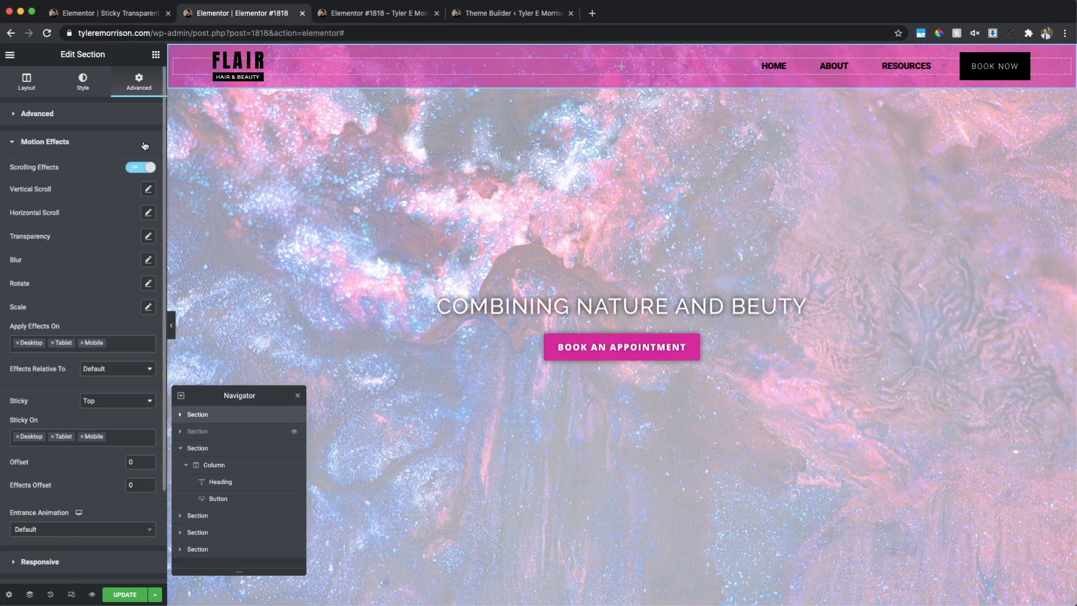
click(148, 237)
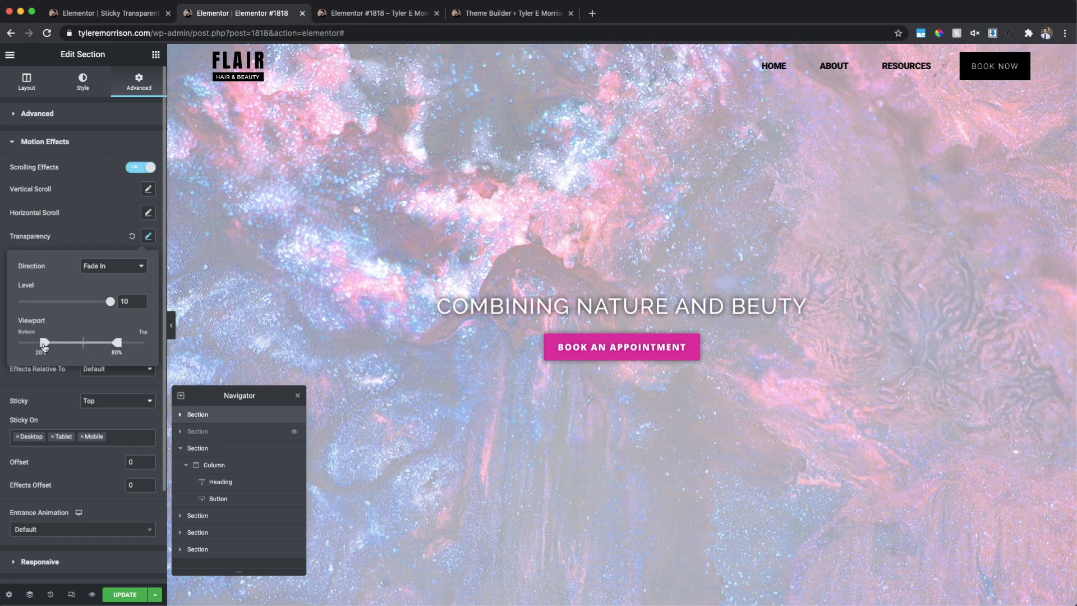
- Examine how the pink section fades behind the header while scrolling from the hero down the page and back
scroll(502, 308, down, 5)
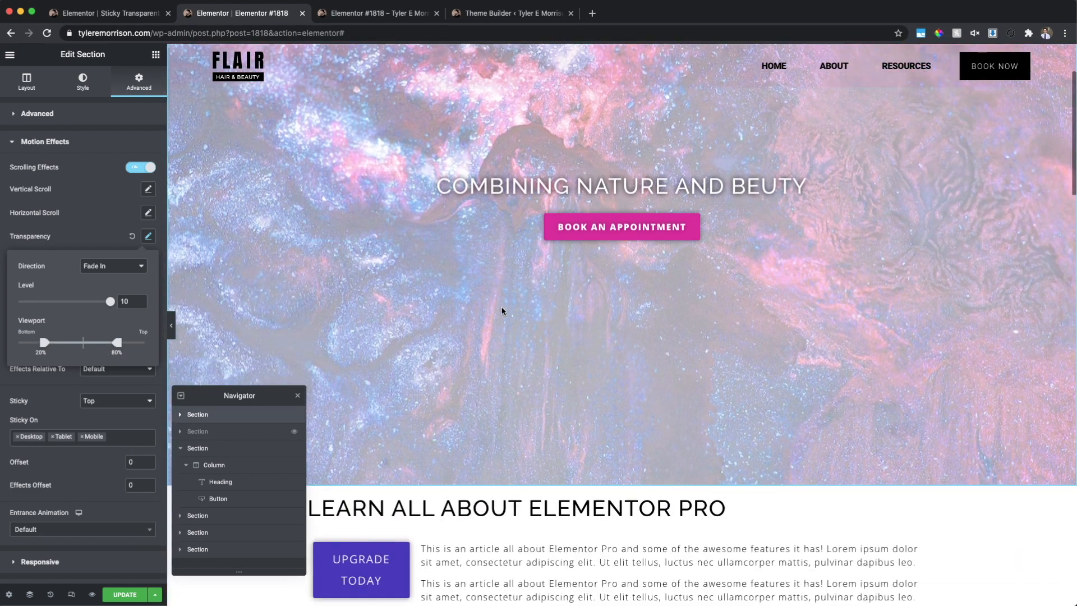
scroll(503, 308, down, 10)
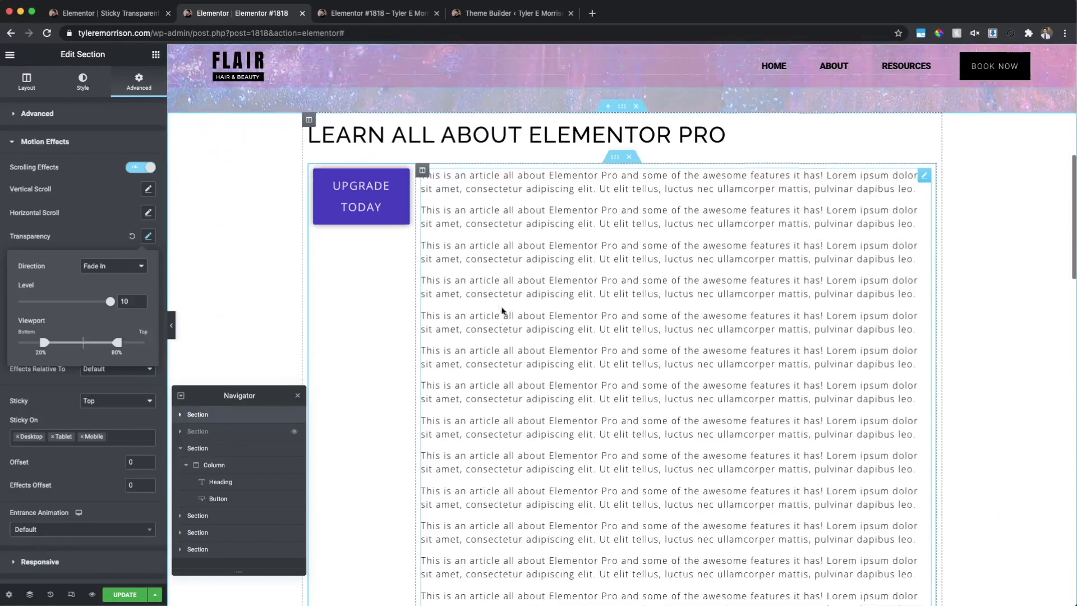
scroll(502, 308, down, 10)
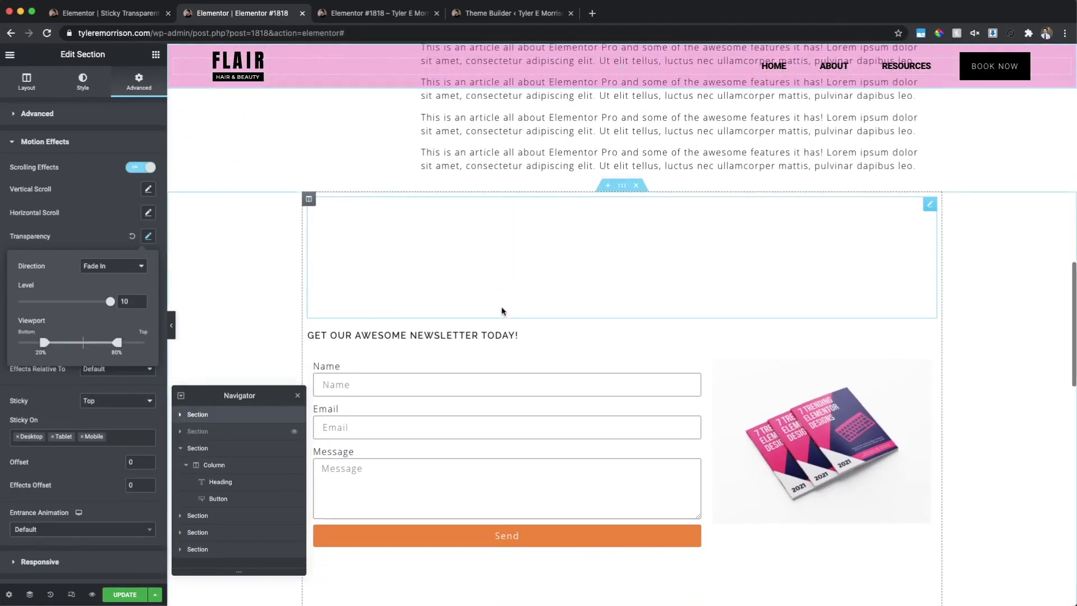
scroll(502, 311, down, 10)
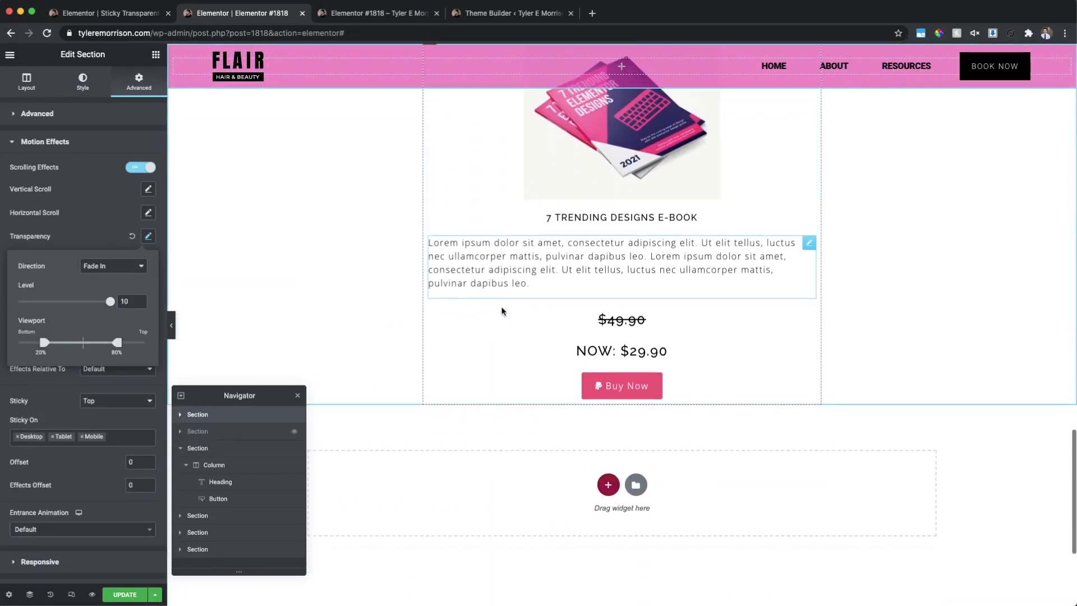
scroll(502, 312, up, 15)
scroll(502, 311, up, 20)
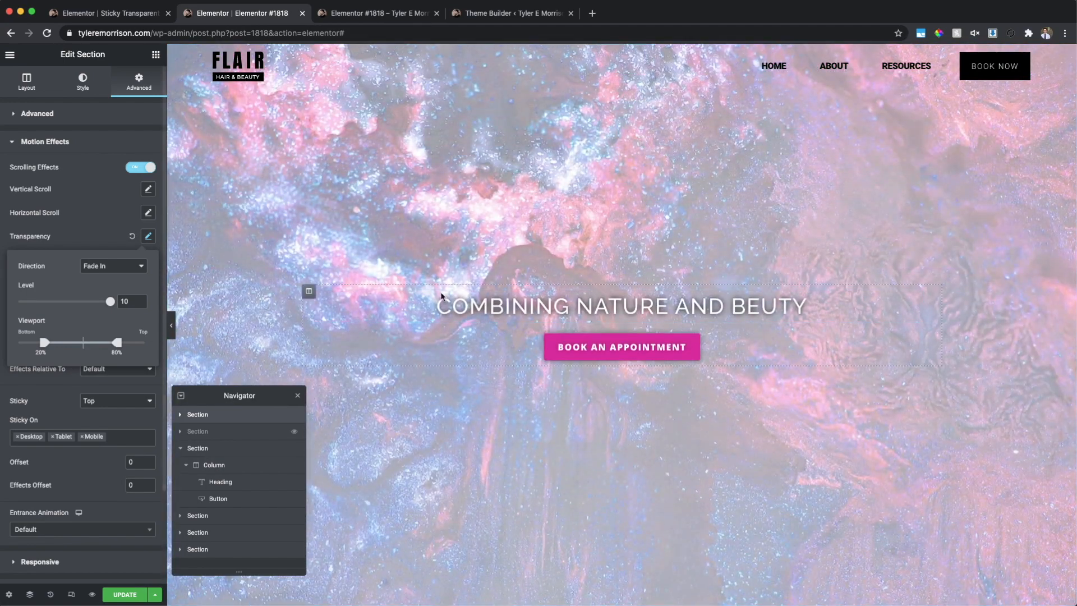
scroll(482, 283, down, 6)
scroll(482, 282, down, 8)
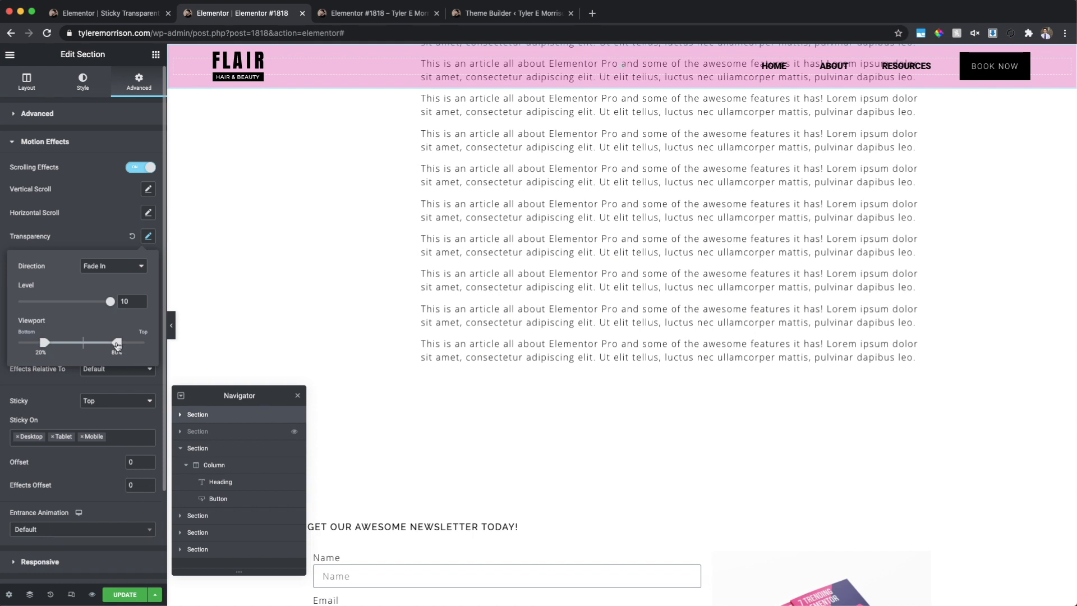
- Narrow the transparency effect's viewport range to 20%–29% and check the fade around the end of the hero section
drag(116, 343, 54, 344)
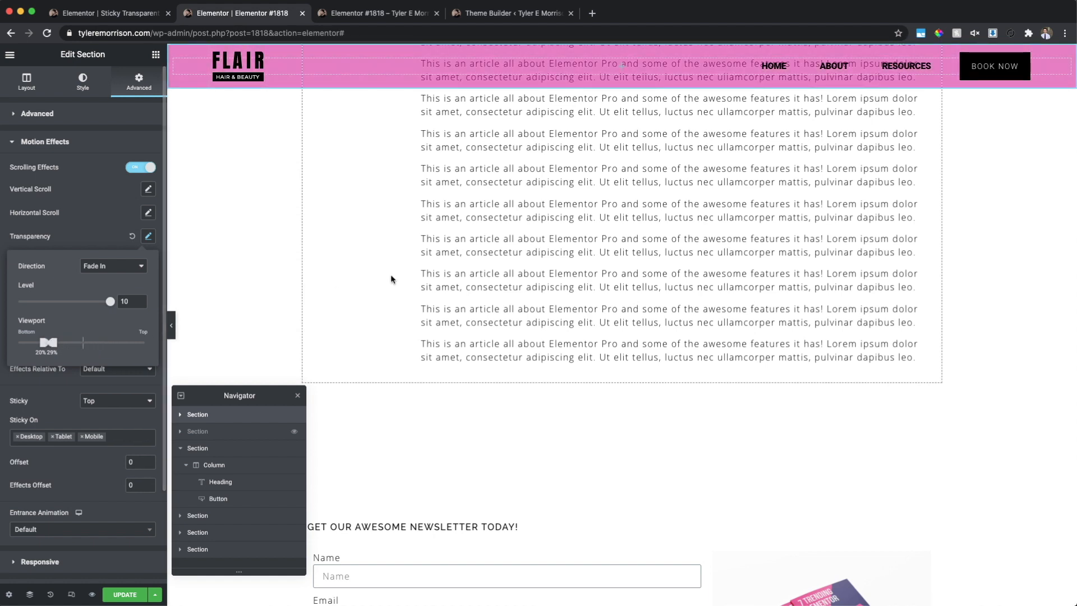
scroll(337, 289, up, 10)
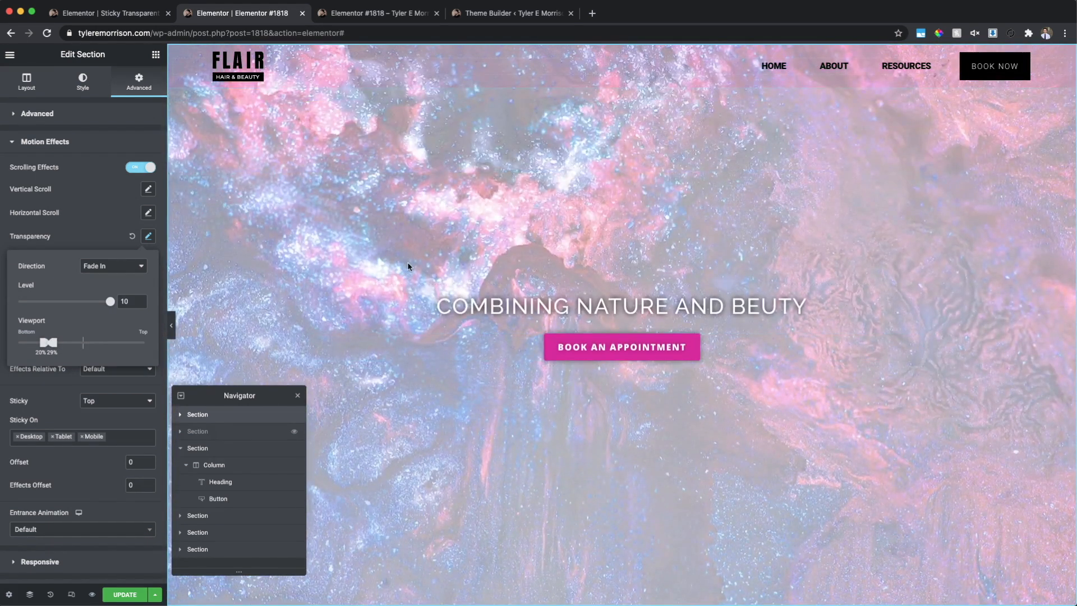
scroll(408, 275, down, 5)
scroll(409, 266, down, 5)
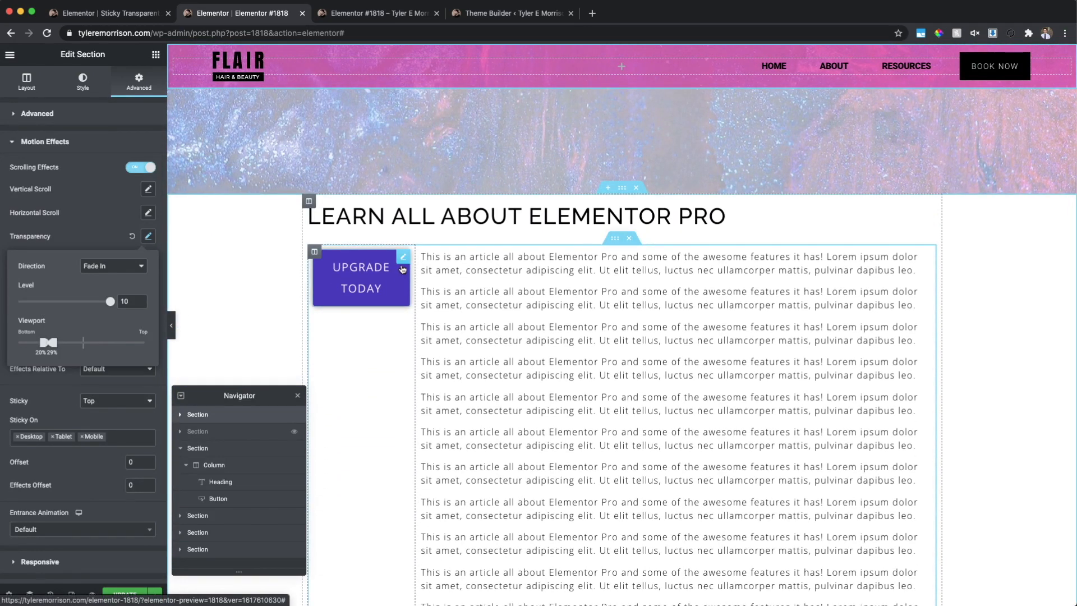
scroll(509, 230, up, 6)
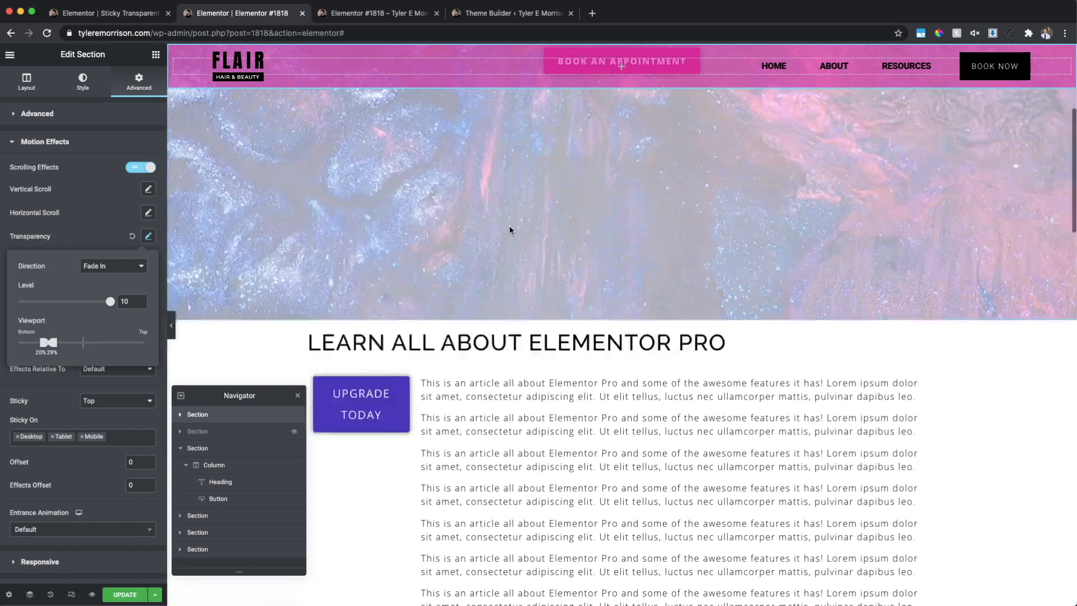
scroll(510, 227, down, 5)
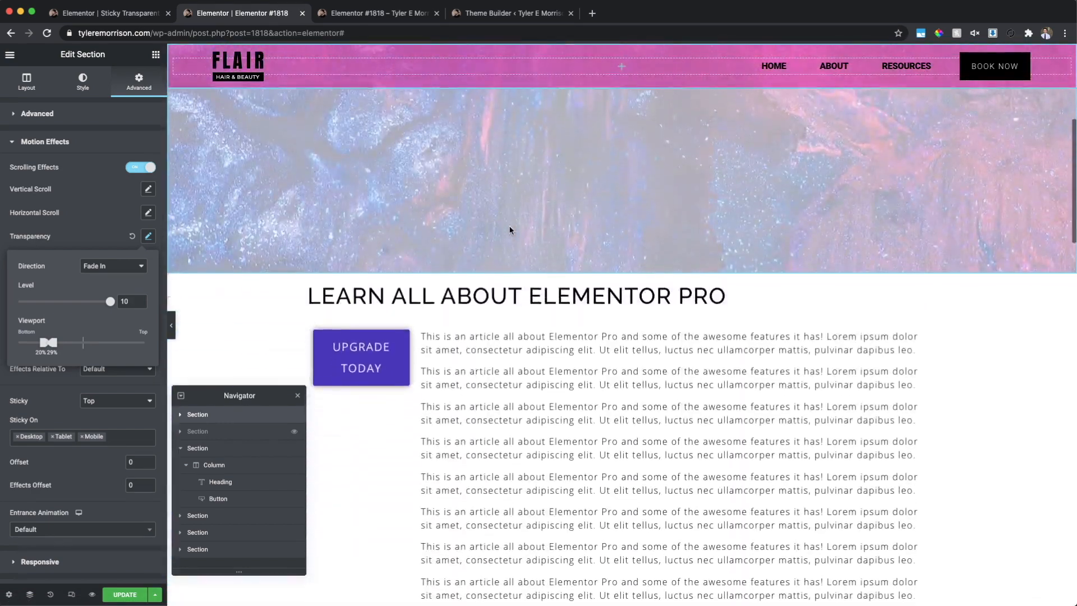
- Shift the transparency effect's viewport range to 33%–45% and tighten it to an upper limit of 42%
mouse_move(57, 348)
mouse_down()
mouse_move(76, 346)
mouse_move(64, 346)
mouse_up()
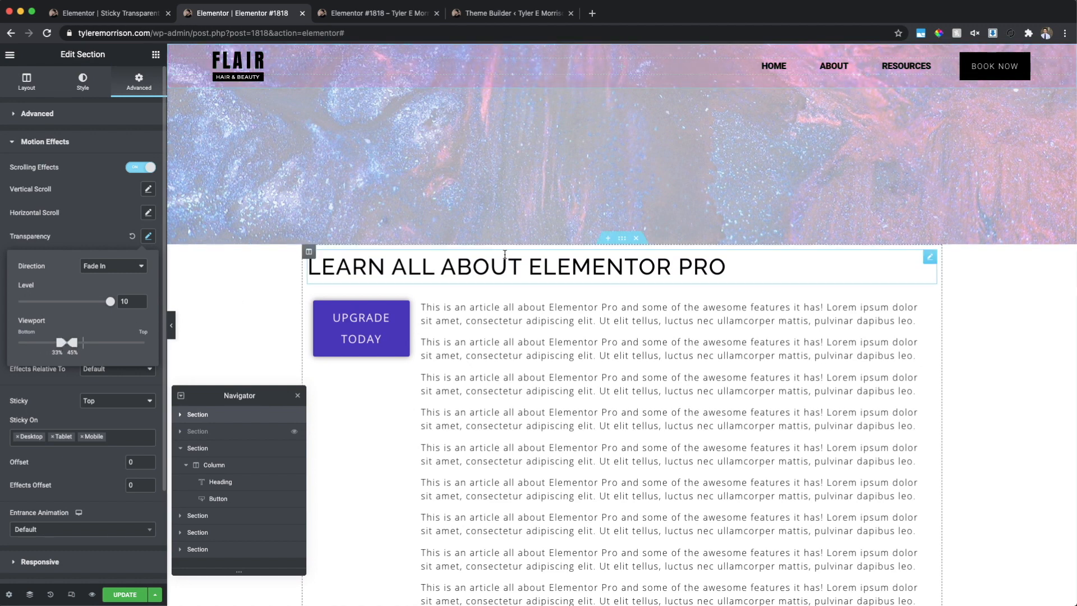
scroll(297, 375, up, 4)
scroll(297, 375, down, 3)
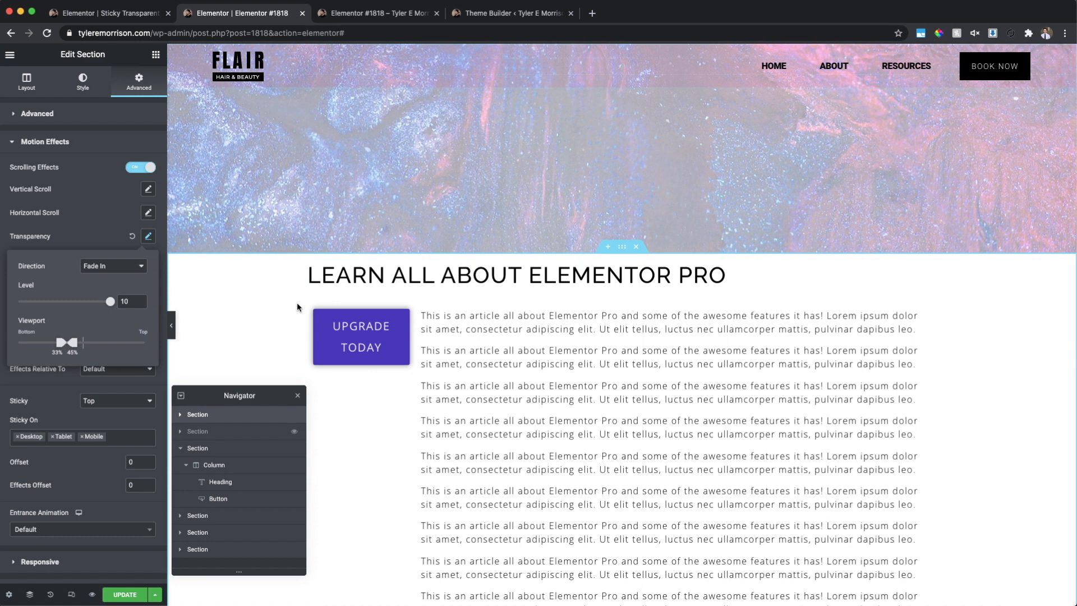
drag(72, 343, 71, 346)
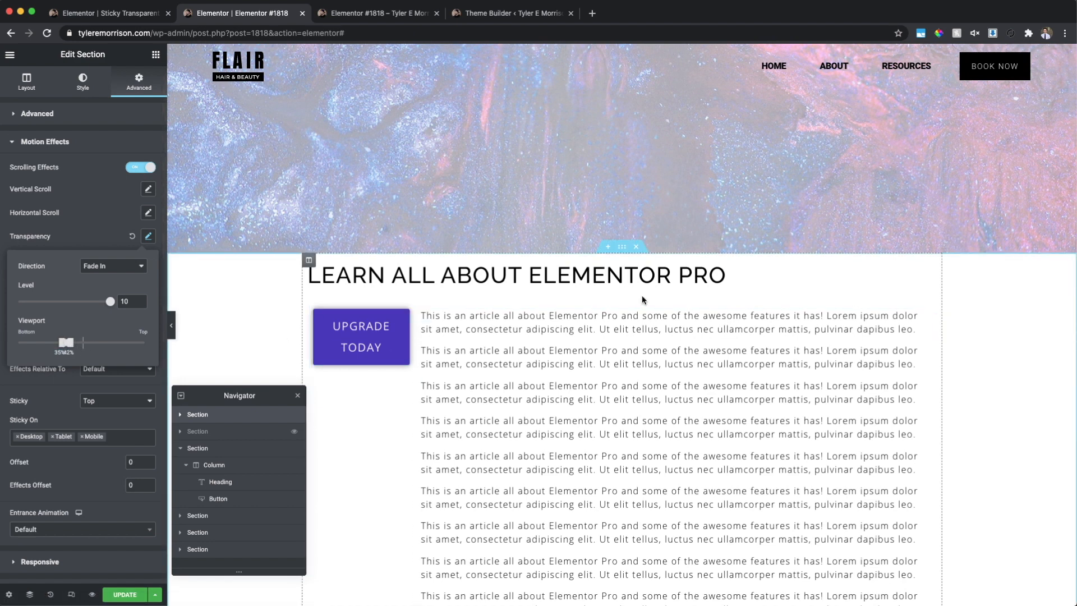
- Examine at which scroll position the pink section fades in relative to the hero's lower edge
scroll(643, 296, down, 3)
scroll(643, 296, down, 3)
scroll(643, 296, up, 5)
scroll(643, 295, down, 5)
scroll(643, 295, up, 5)
scroll(643, 296, down, 2)
scroll(643, 296, up, 2)
scroll(642, 298, down, 3)
scroll(642, 297, up, 4)
scroll(642, 298, down, 2)
scroll(642, 297, up, 1)
scroll(640, 299, up, 1)
- Raise the transparency effect's viewport range and narrow it to about 48%, checking the fade over the article text
mouse_move(68, 343)
mouse_down()
mouse_move(96, 344)
mouse_move(67, 342)
mouse_up()
click(78, 343)
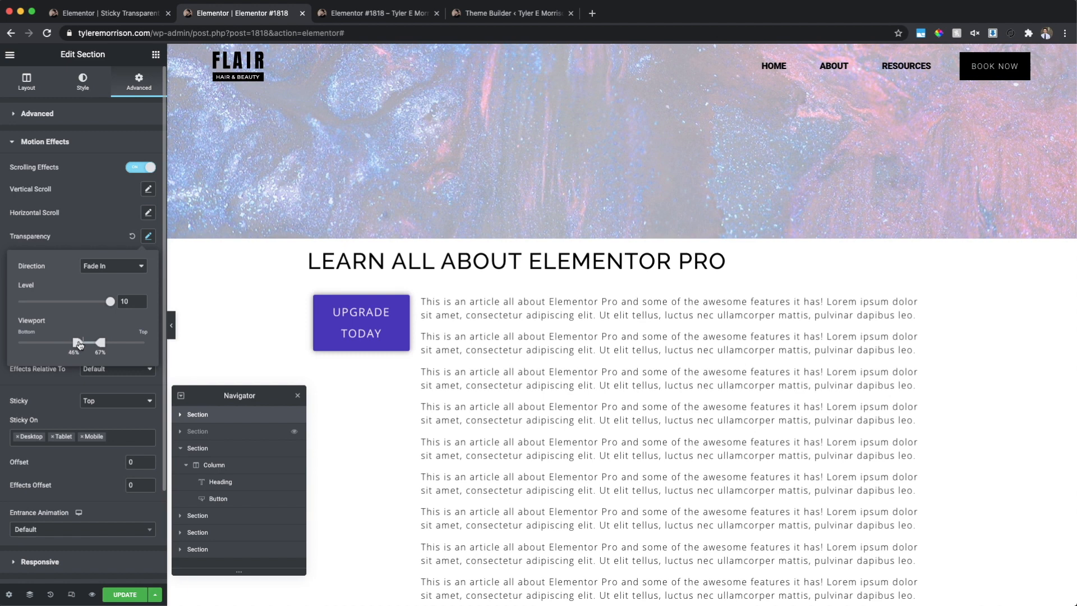
drag(103, 347, 81, 344)
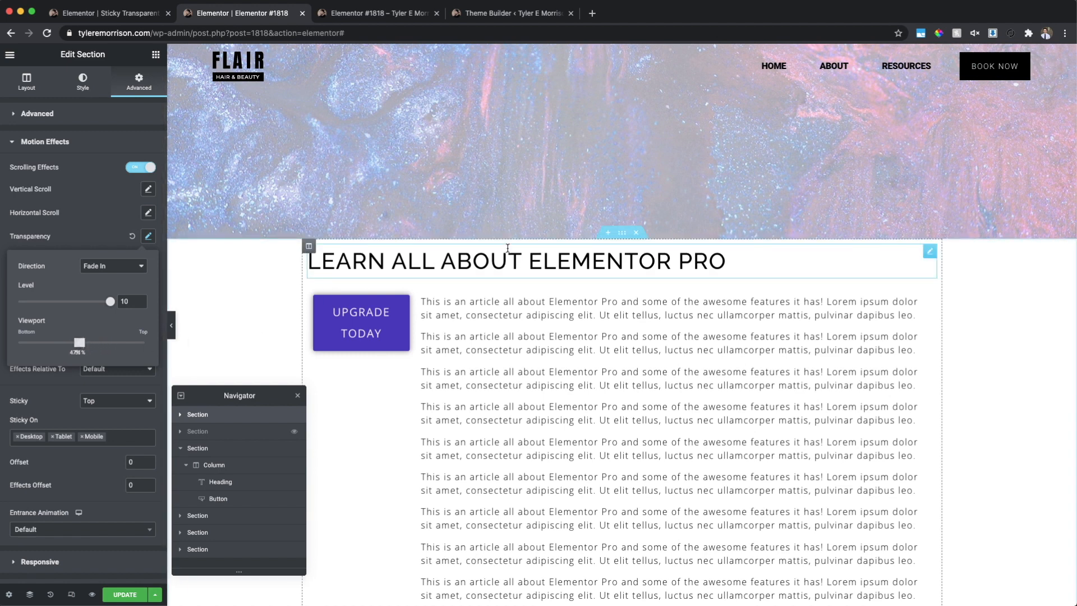
scroll(508, 248, down, 5)
scroll(508, 249, down, 6)
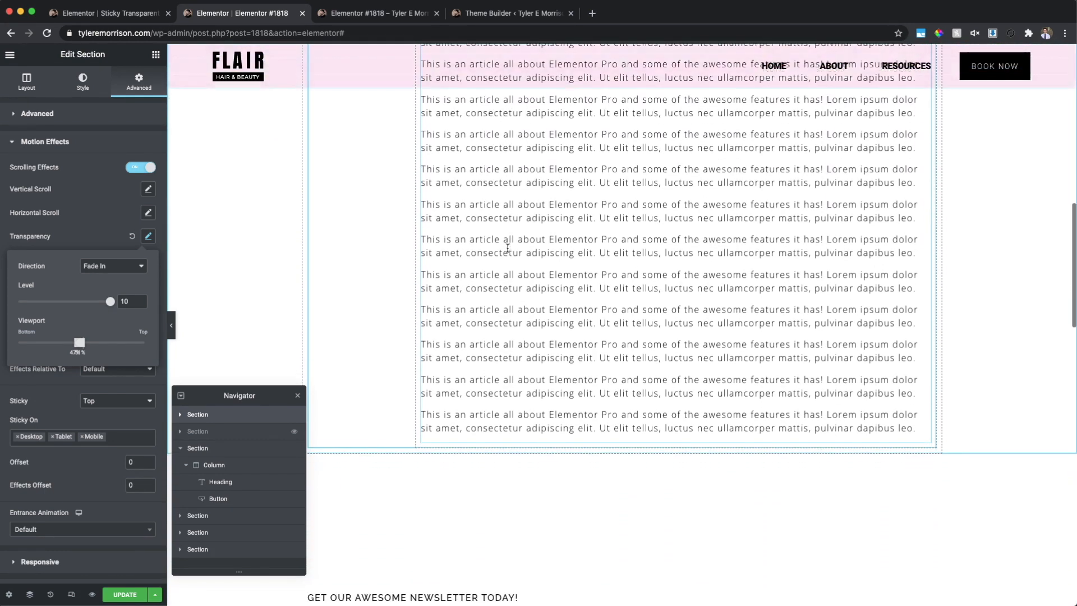
- Lower the transparency effect's viewport range to 38%–42% and tighten its upper limit a little further
scroll(507, 248, up, 2)
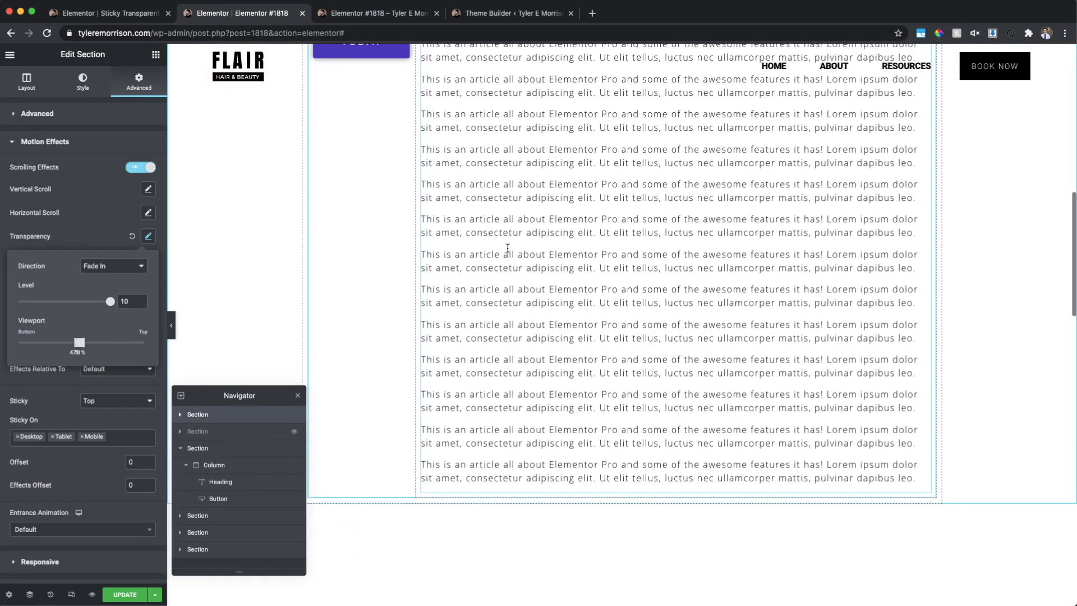
scroll(508, 249, down, 2)
scroll(476, 247, down, 2)
scroll(443, 244, up, 8)
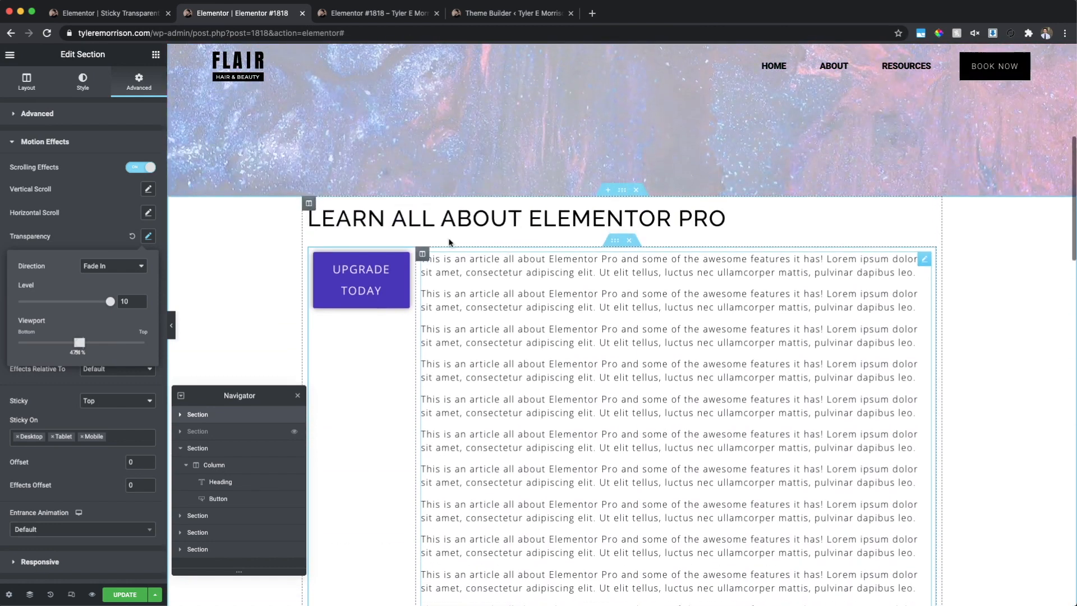
mouse_move(81, 344)
mouse_down()
mouse_move(97, 345)
mouse_move(68, 348)
mouse_up()
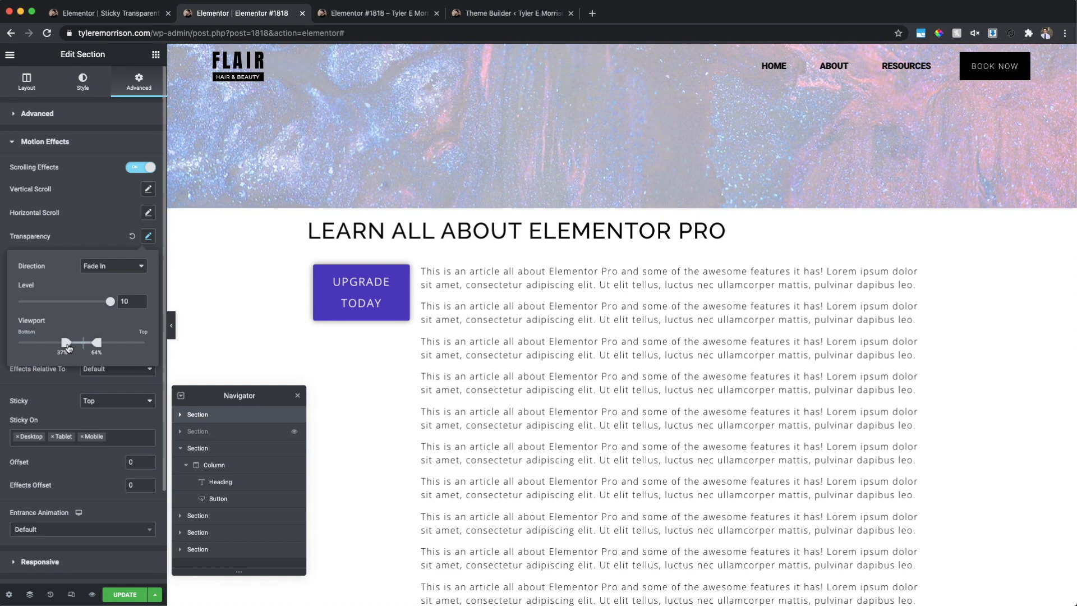
drag(97, 345, 70, 344)
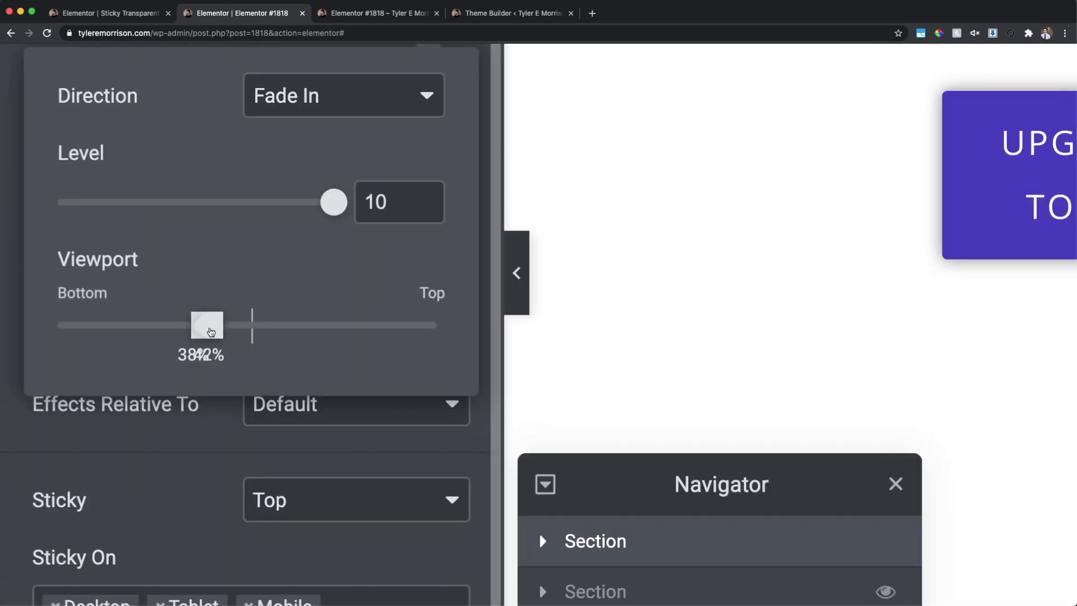
mouse_move(211, 332)
mouse_down()
mouse_move(238, 332)
mouse_move(204, 333)
mouse_up()
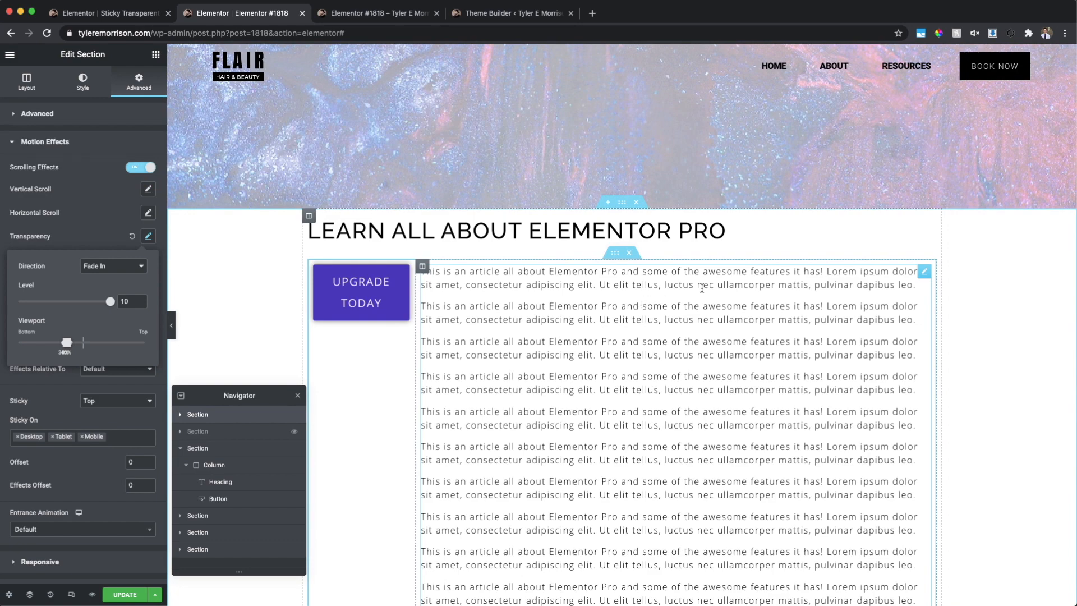
- Check the fade around the hero's lower edge and raise the transparency effect's narrow viewport range to just above 40%
scroll(702, 288, down, 5)
scroll(704, 289, up, 4)
scroll(704, 288, down, 4)
scroll(703, 287, up, 3)
scroll(704, 287, down, 1)
scroll(703, 286, up, 1)
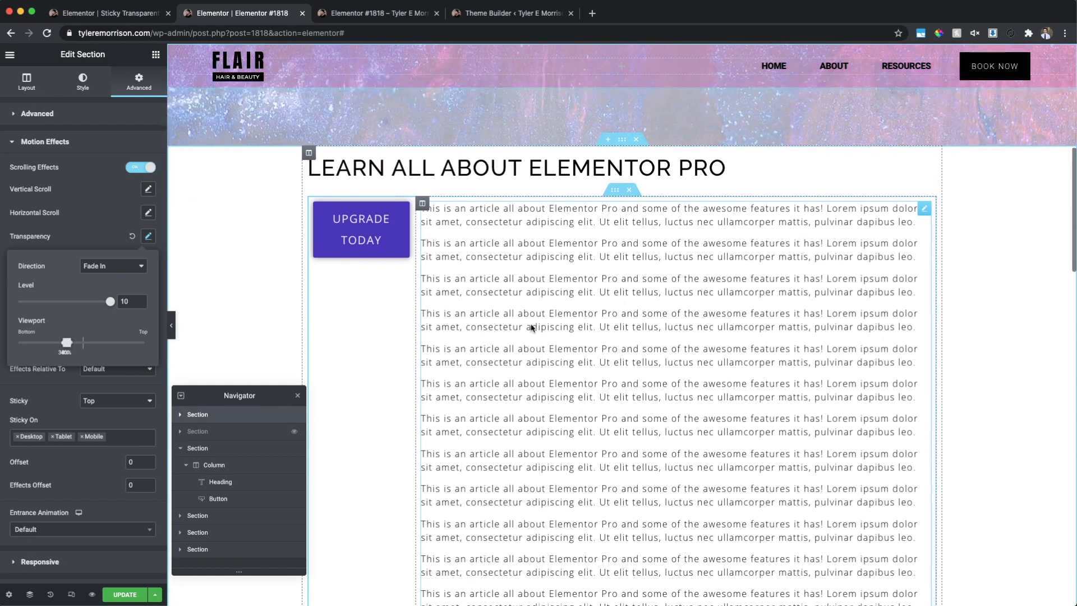
click(72, 346)
drag(73, 345, 72, 345)
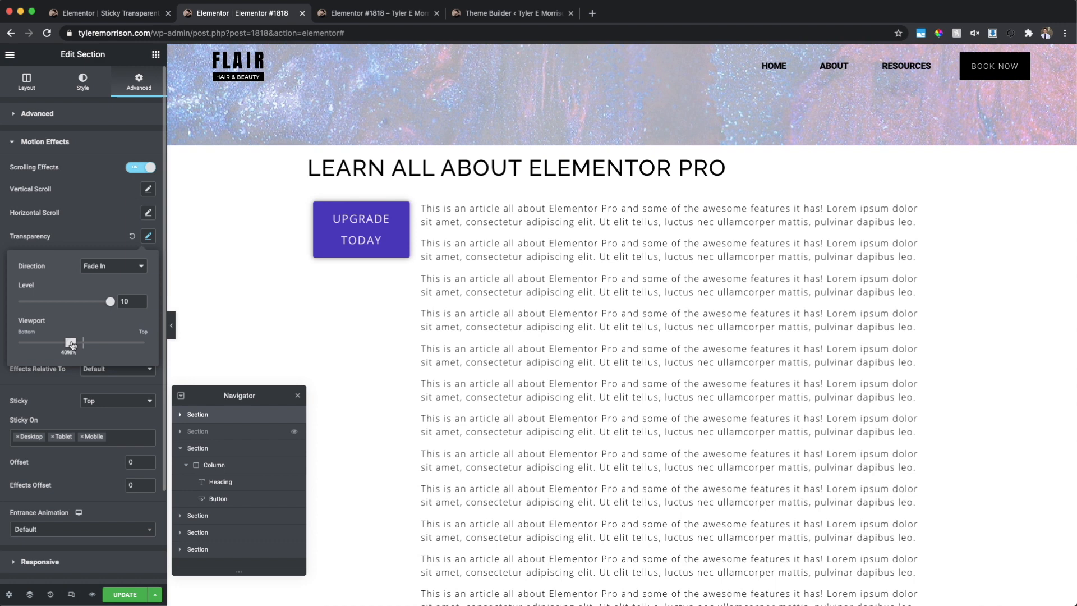
scroll(500, 358, down, 3)
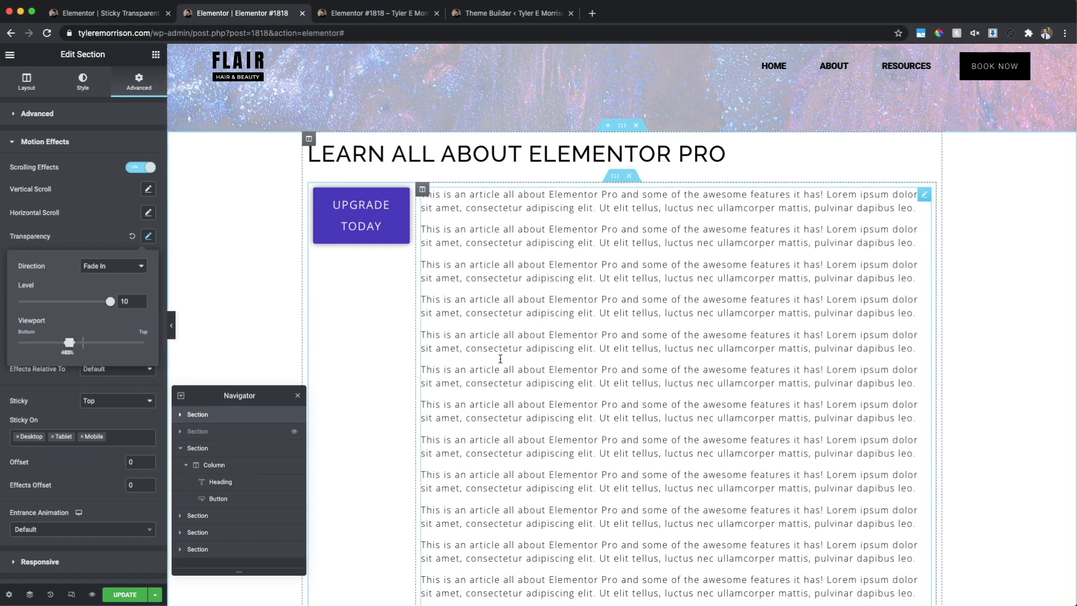
scroll(501, 358, up, 1)
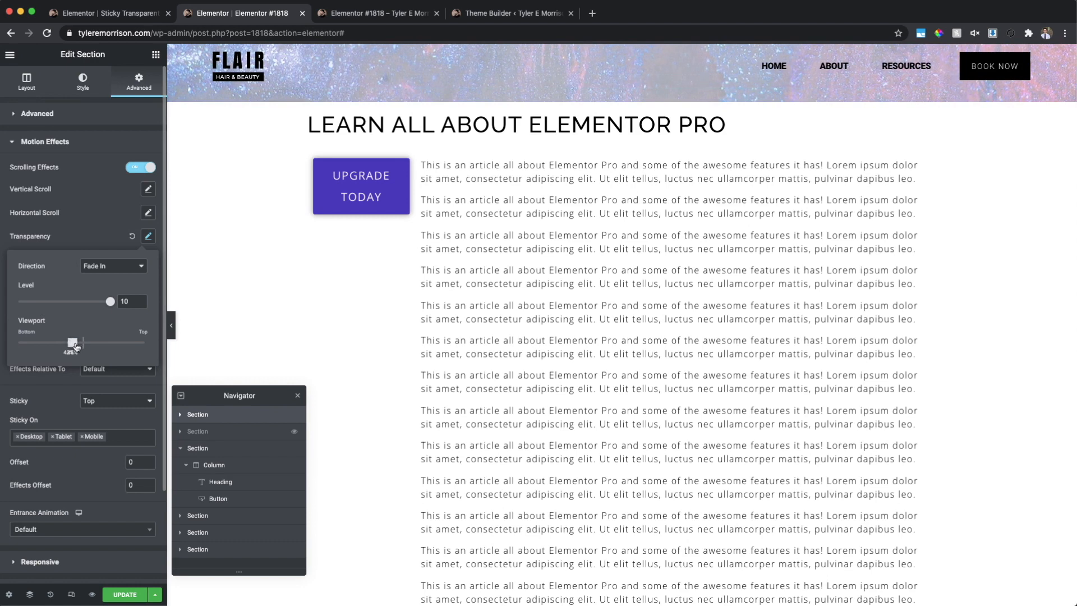
- Examine where the pink section fades in and out between the hero, the article text and the newsletter section
scroll(420, 365, down, 4)
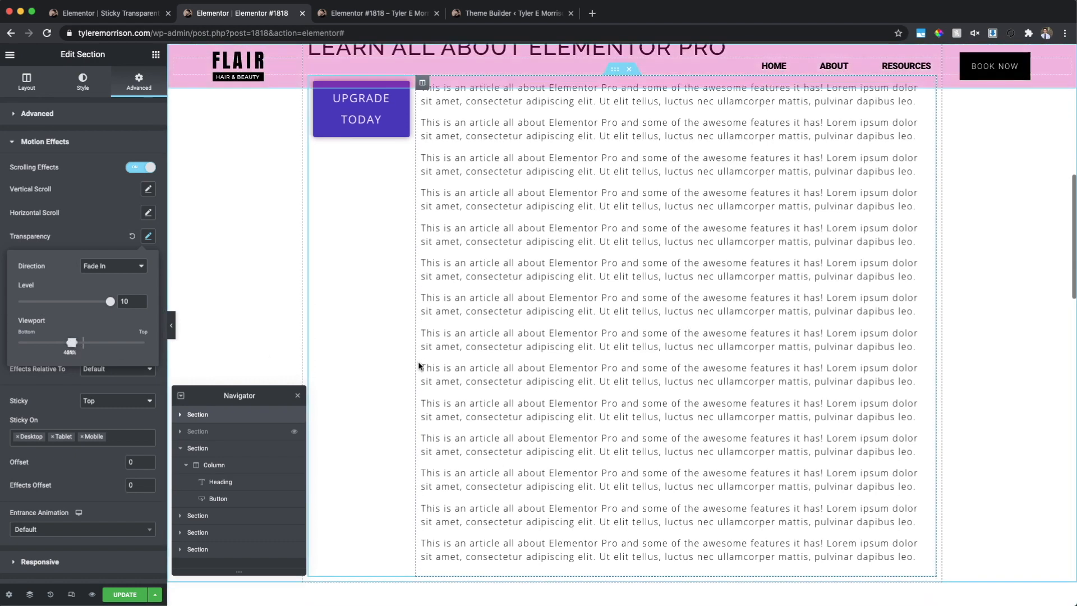
scroll(421, 365, up, 3)
scroll(420, 365, down, 2)
scroll(415, 362, up, 10)
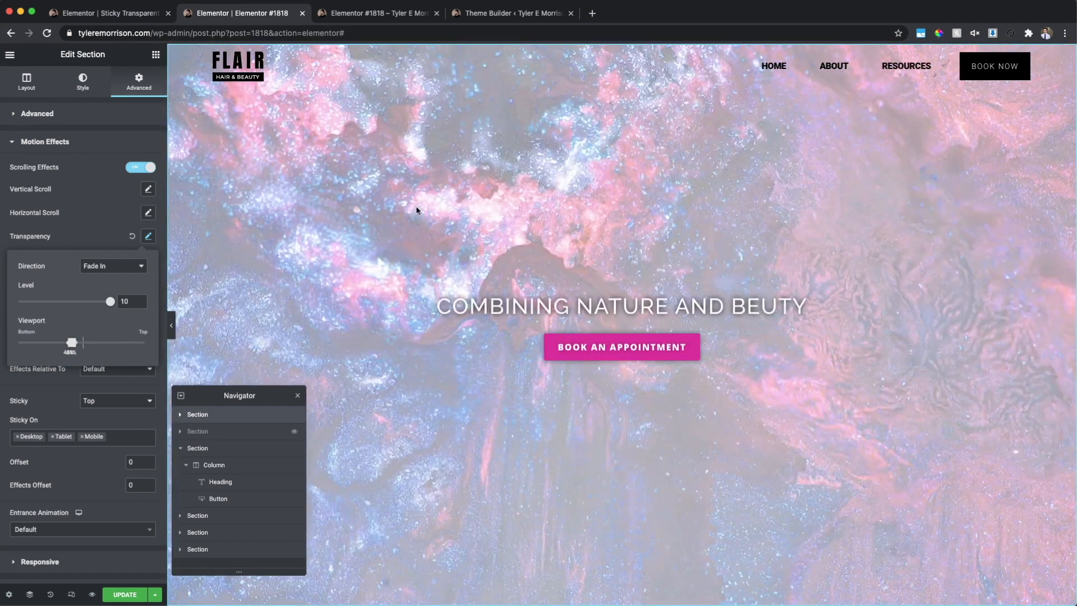
scroll(774, 121, down, 5)
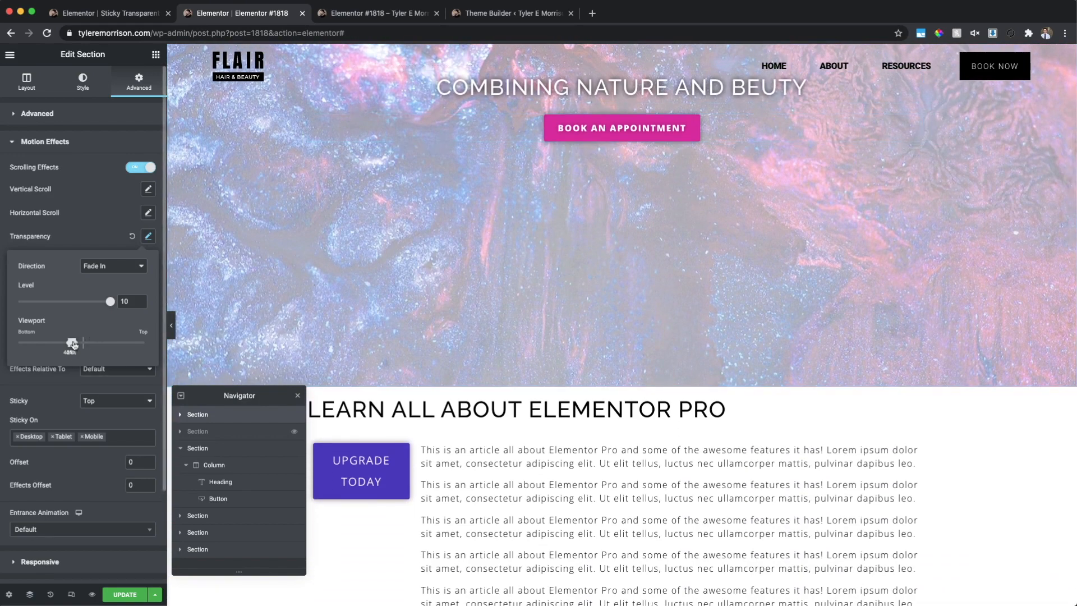
scroll(75, 345, up, 5)
scroll(229, 340, down, 5)
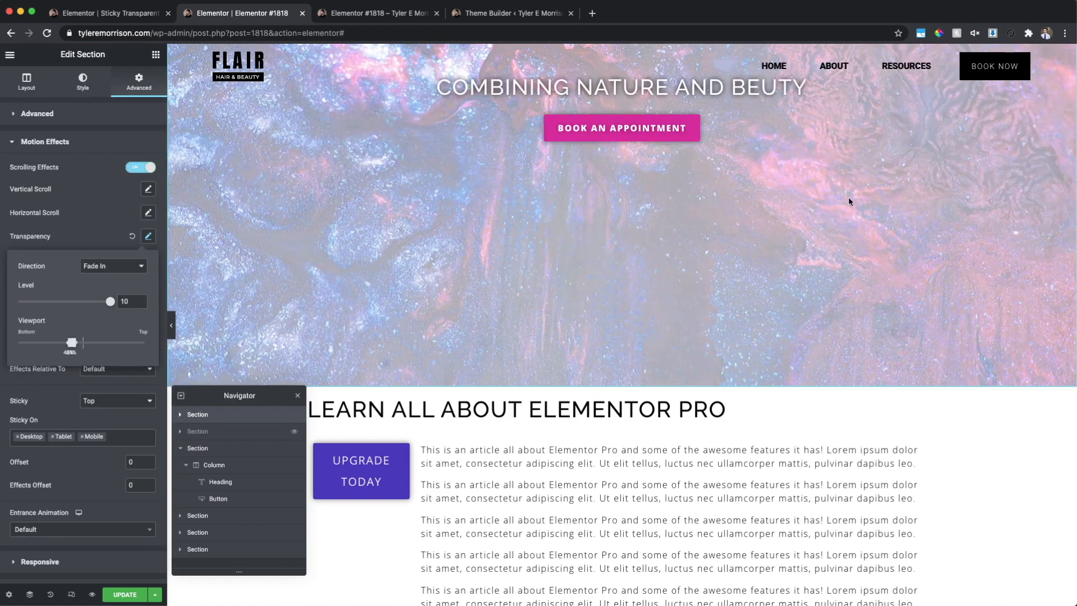
scroll(863, 197, down, 5)
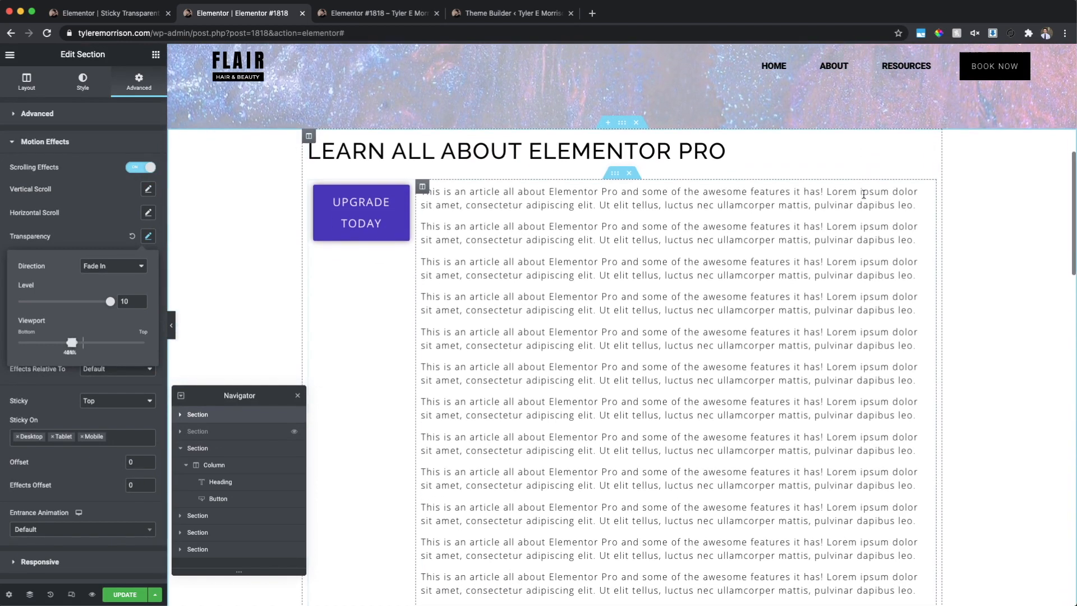
scroll(864, 195, down, 3)
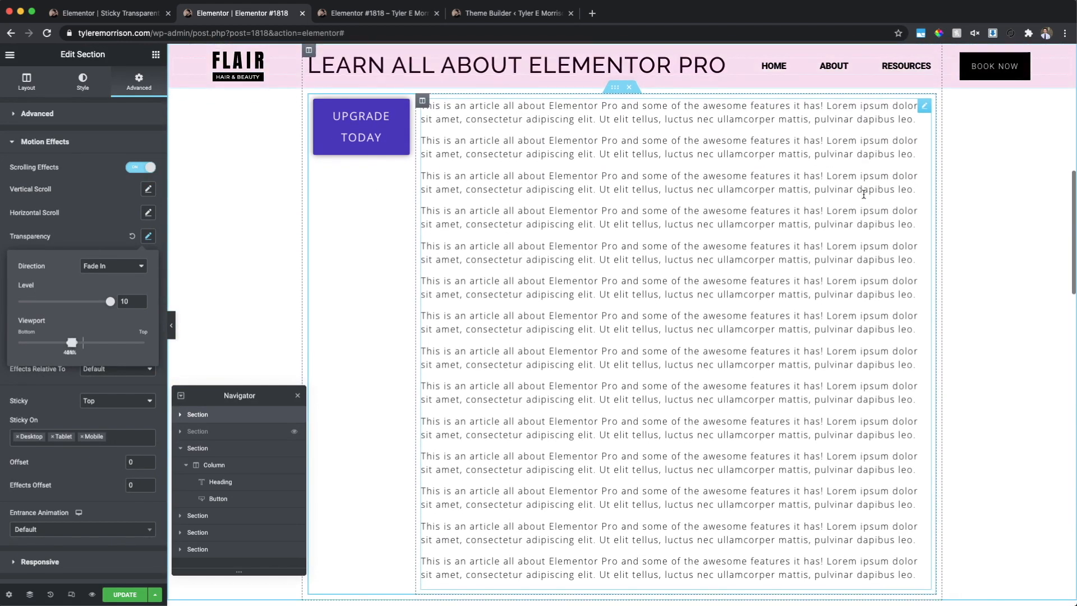
scroll(864, 194, down, 3)
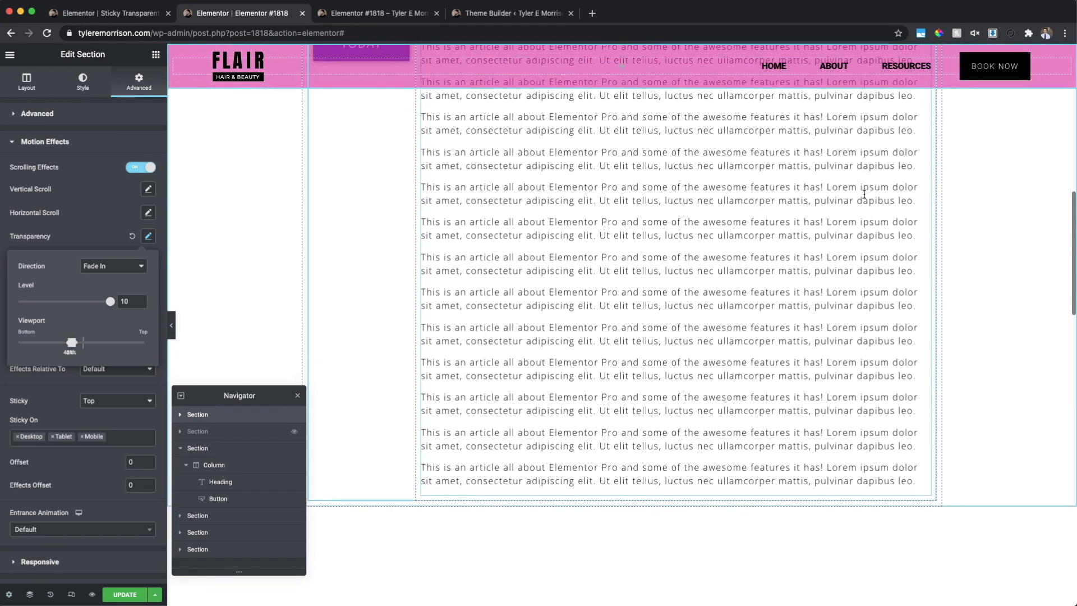
scroll(864, 195, down, 6)
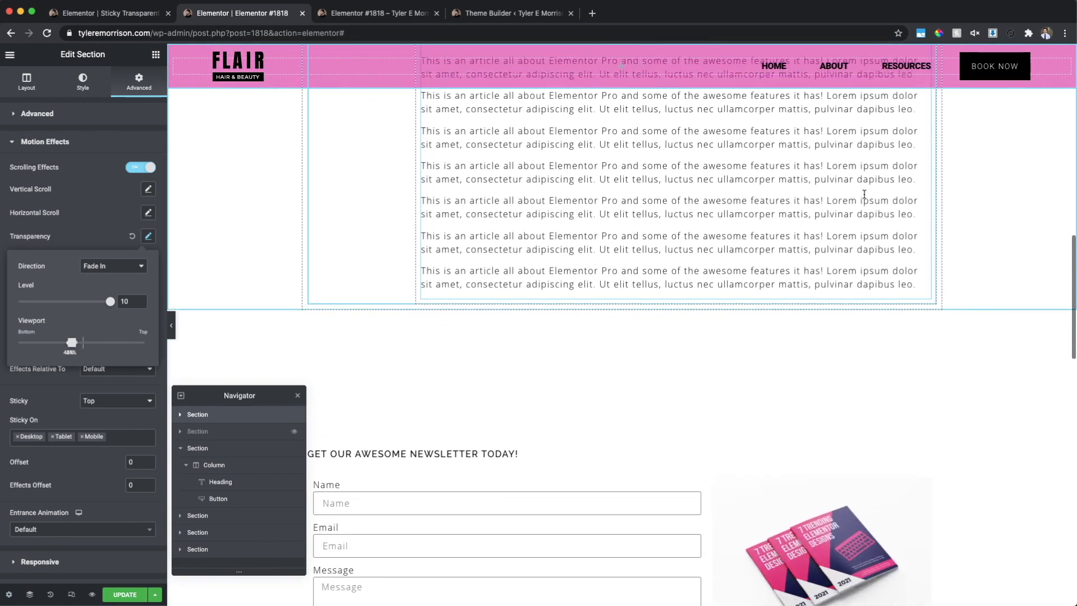
scroll(864, 195, up, 15)
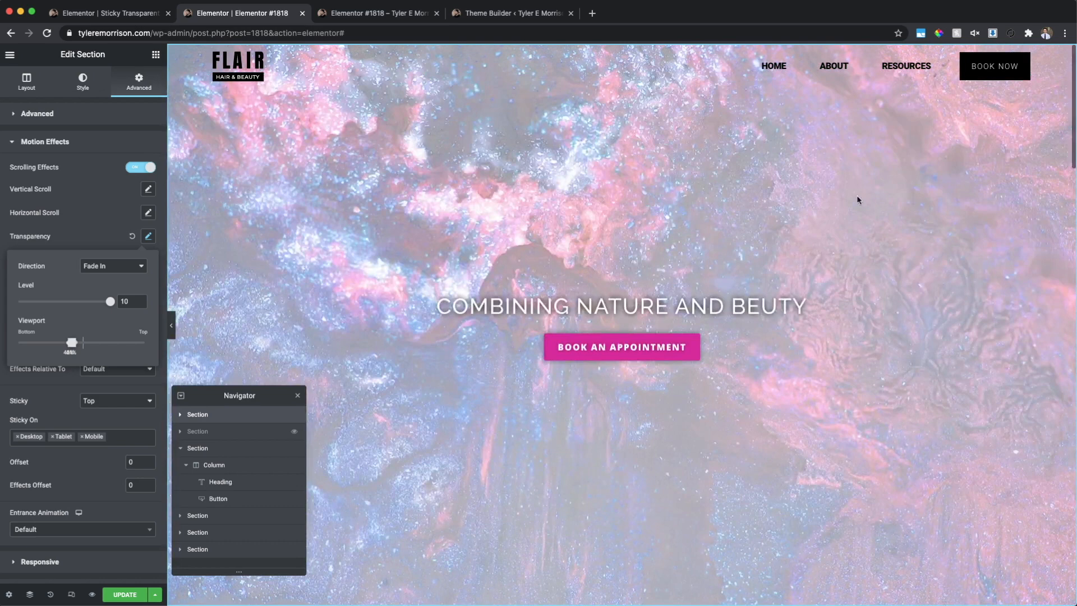
scroll(389, 339, down, 7)
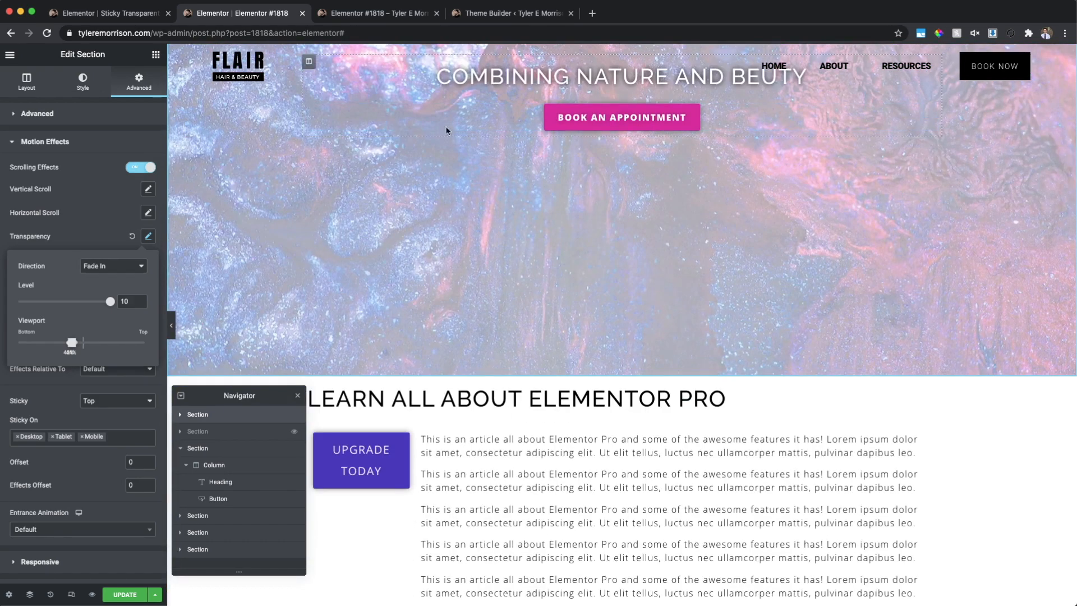
scroll(524, 211, down, 10)
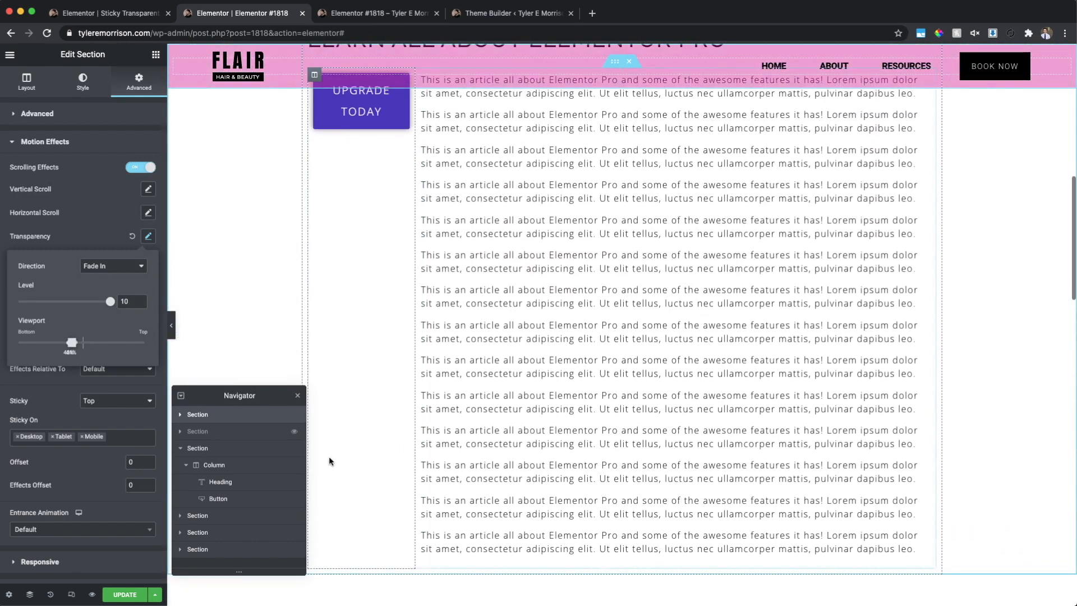
scroll(584, 375, down, 10)
scroll(594, 378, up, 20)
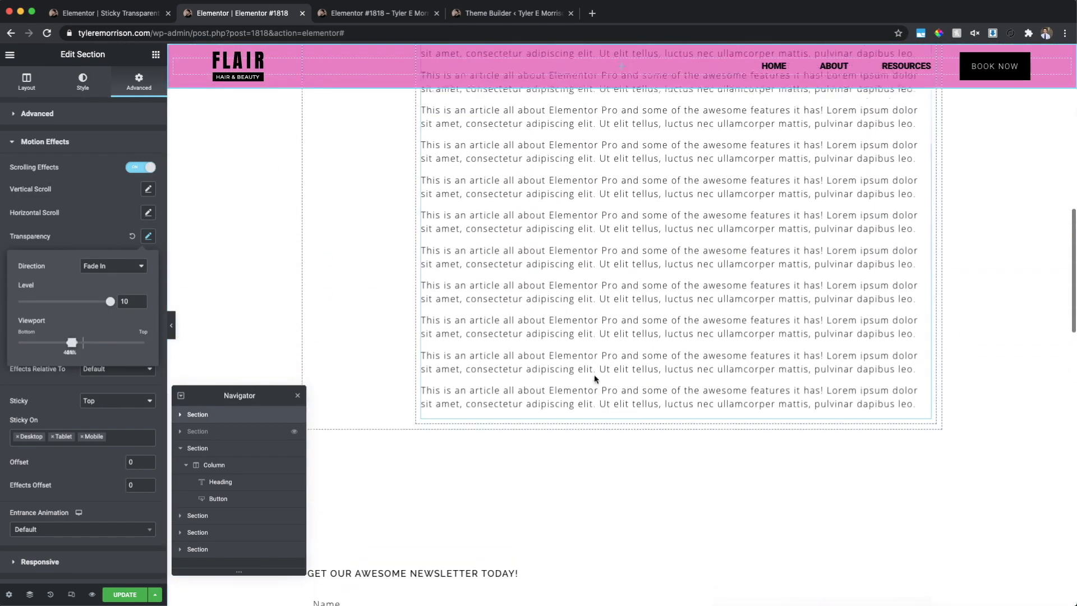
scroll(430, 210, up, 7)
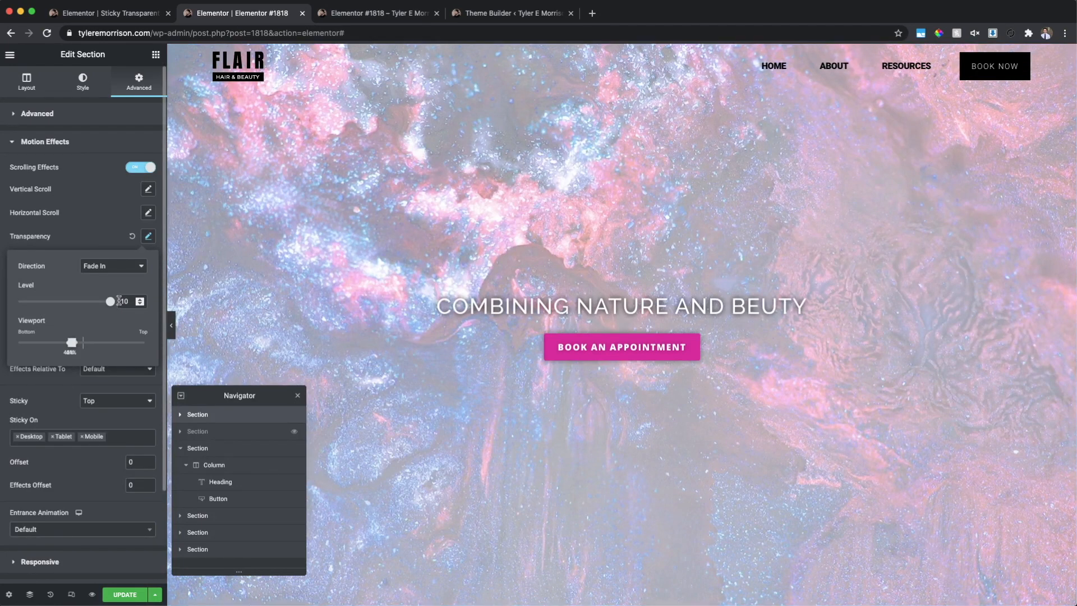
- Try a transparency level of 5.8 over the hero, restore it to 10 and check the scrolling fade
drag(111, 305, 68, 304)
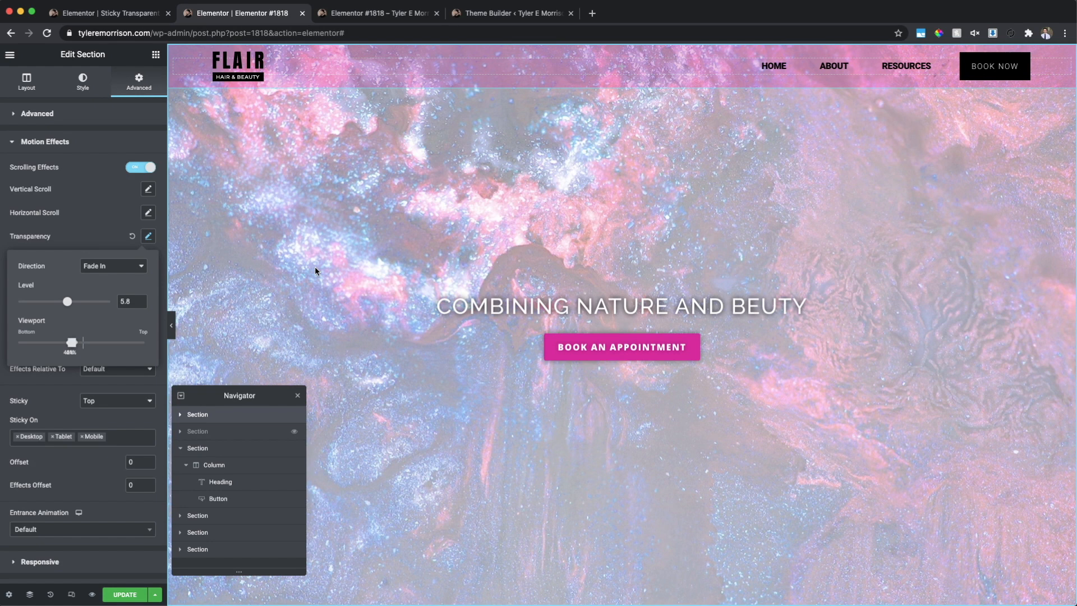
drag(70, 302, 127, 304)
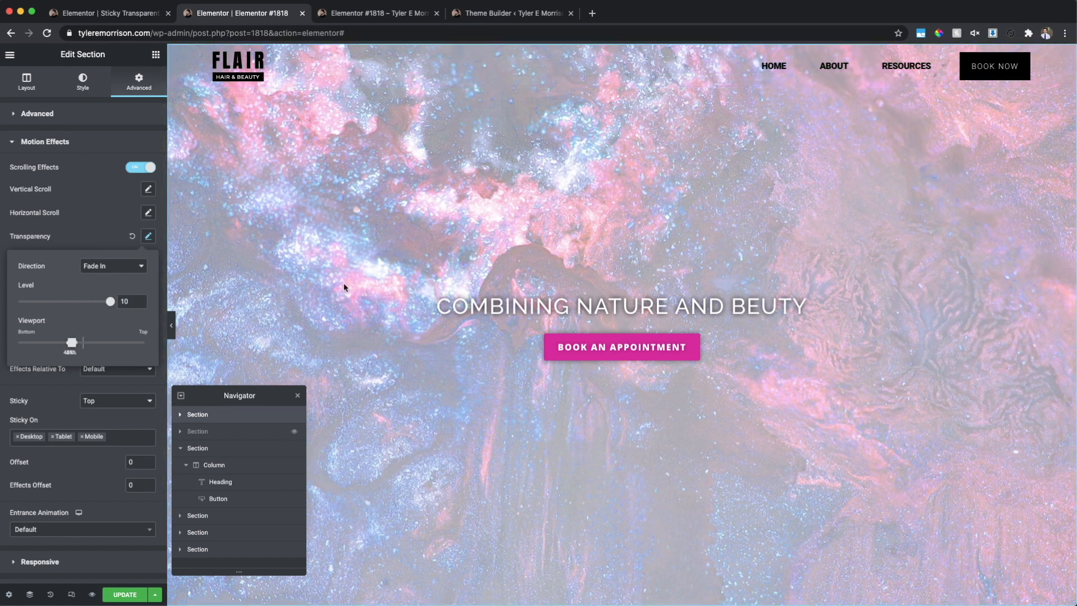
scroll(658, 241, down, 8)
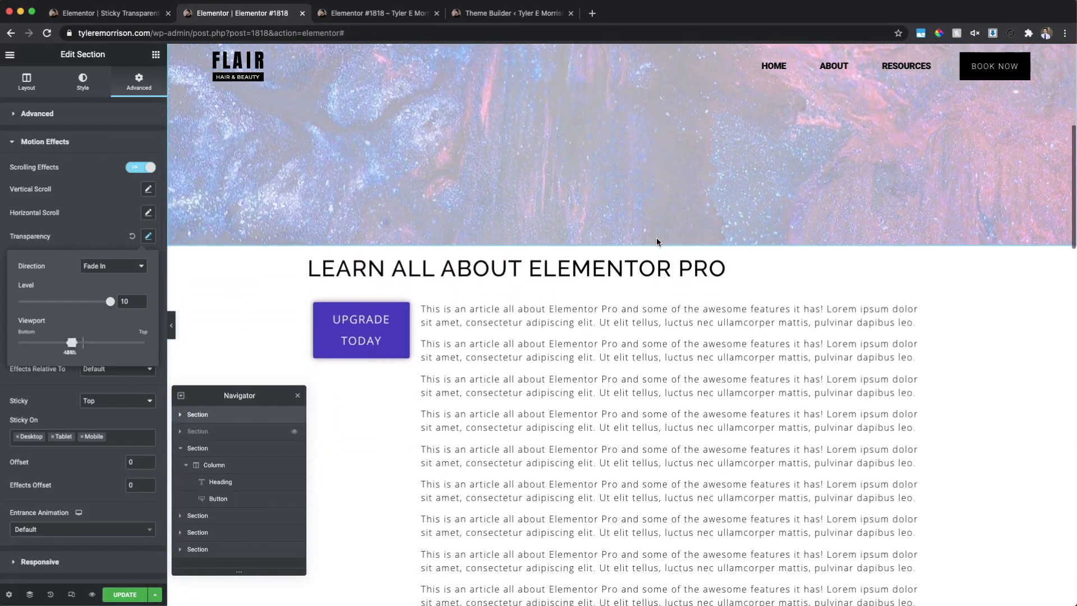
scroll(657, 239, down, 10)
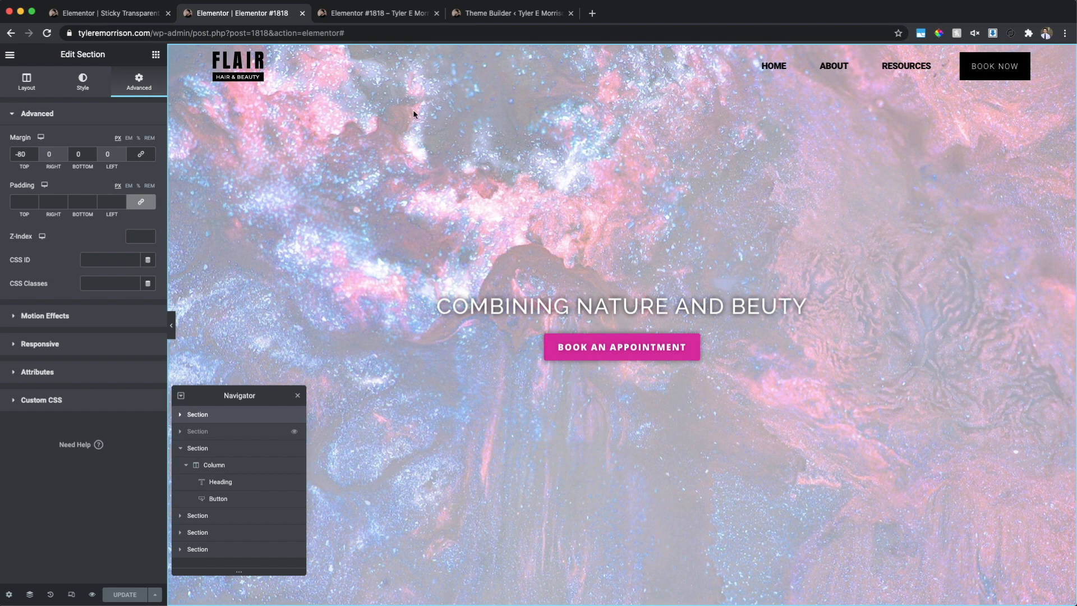
- Set the pink section's z-index to 3 and check the header over the hero and the article
click(140, 238)
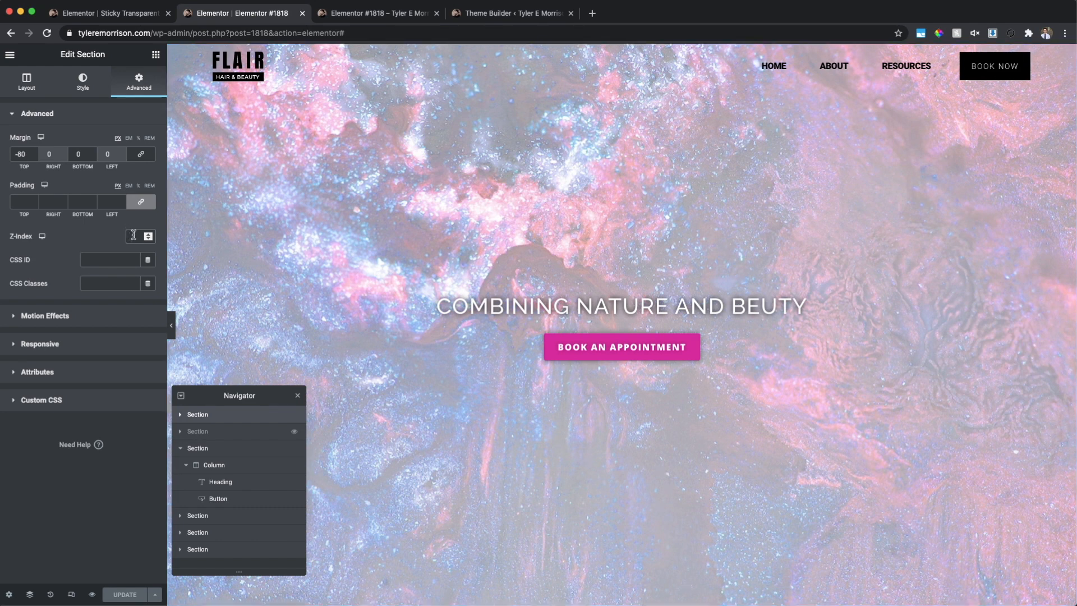
text(3)
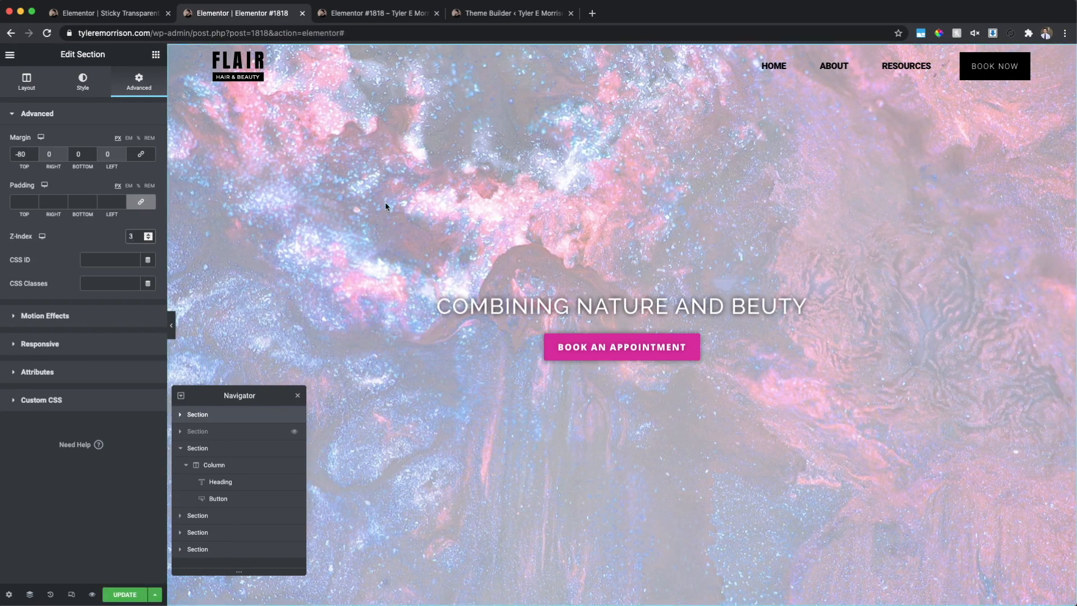
scroll(481, 184, down, 10)
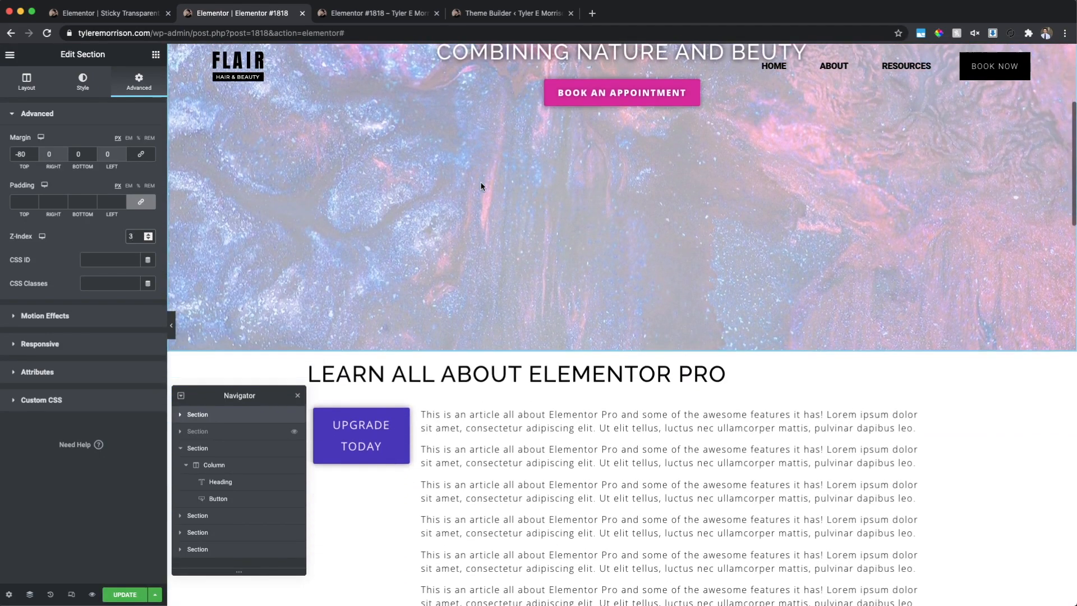
scroll(481, 184, down, 2)
scroll(481, 183, up, 10)
scroll(481, 183, down, 8)
scroll(481, 183, up, 10)
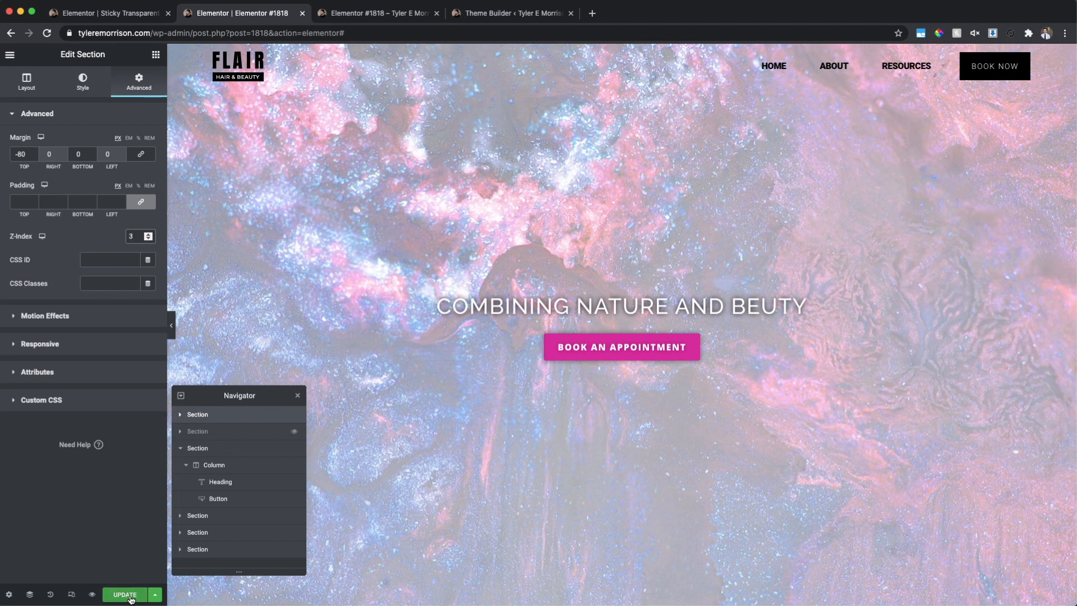
- Switch to the page preview and examine how the header's pink background fades in and out along the page
key(ctrl+Tab)
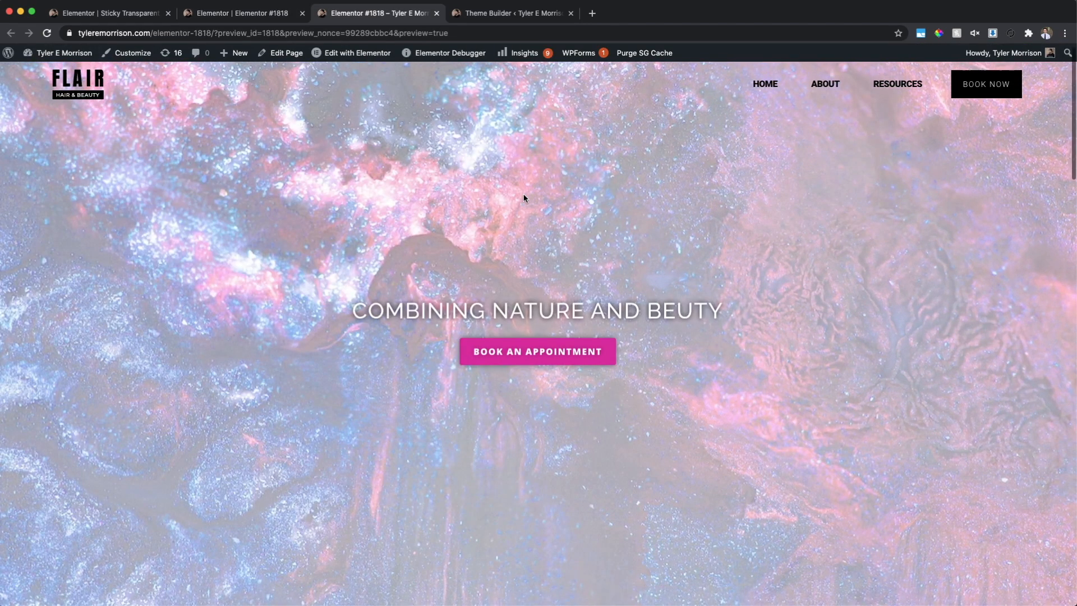
scroll(525, 198, down, 5)
scroll(524, 198, down, 5)
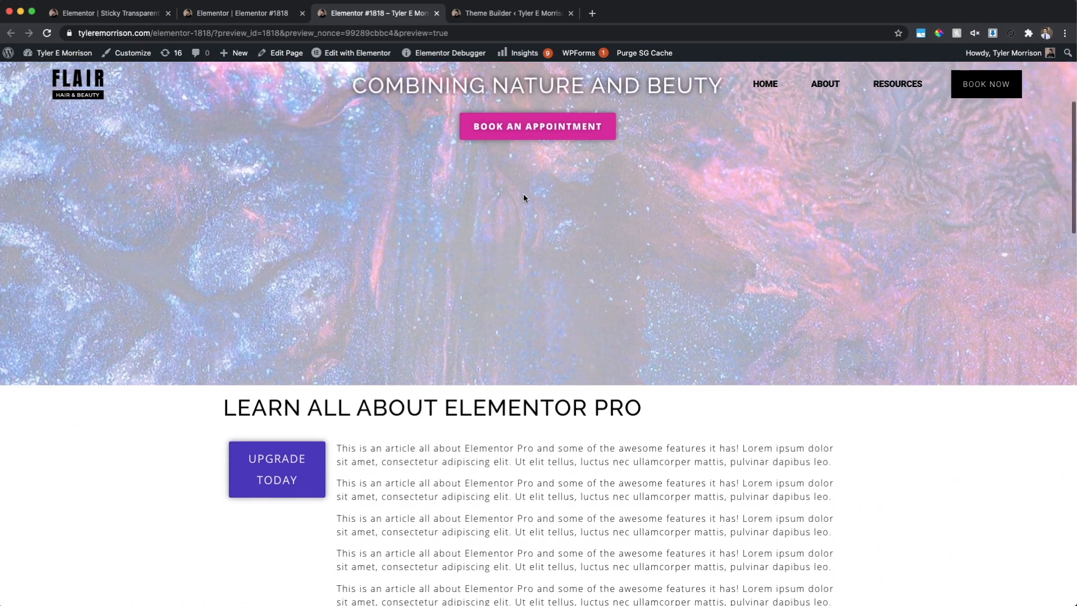
scroll(525, 198, down, 5)
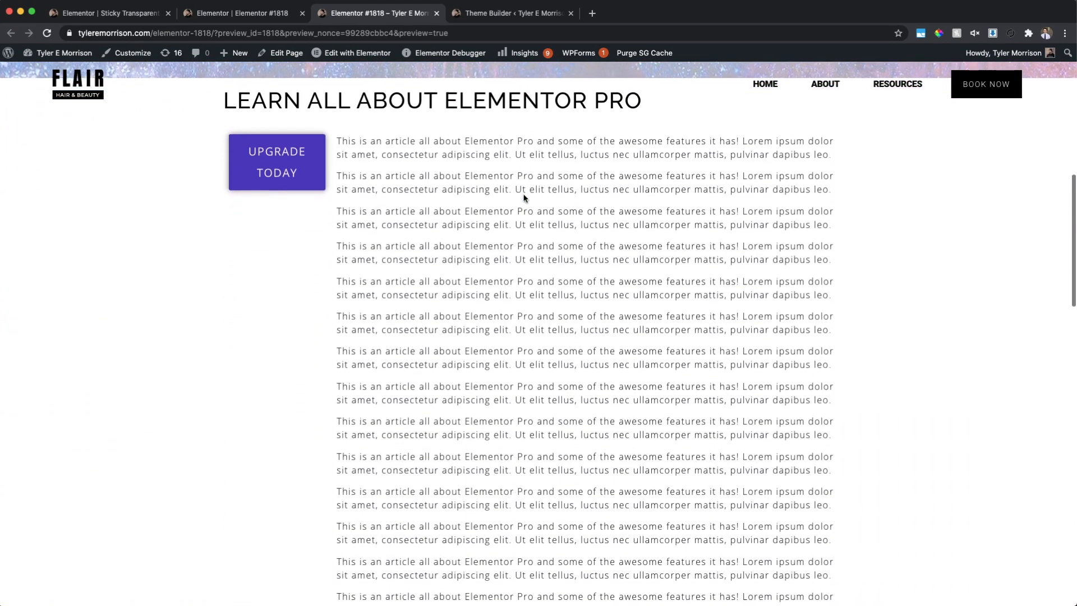
scroll(525, 194, down, 5)
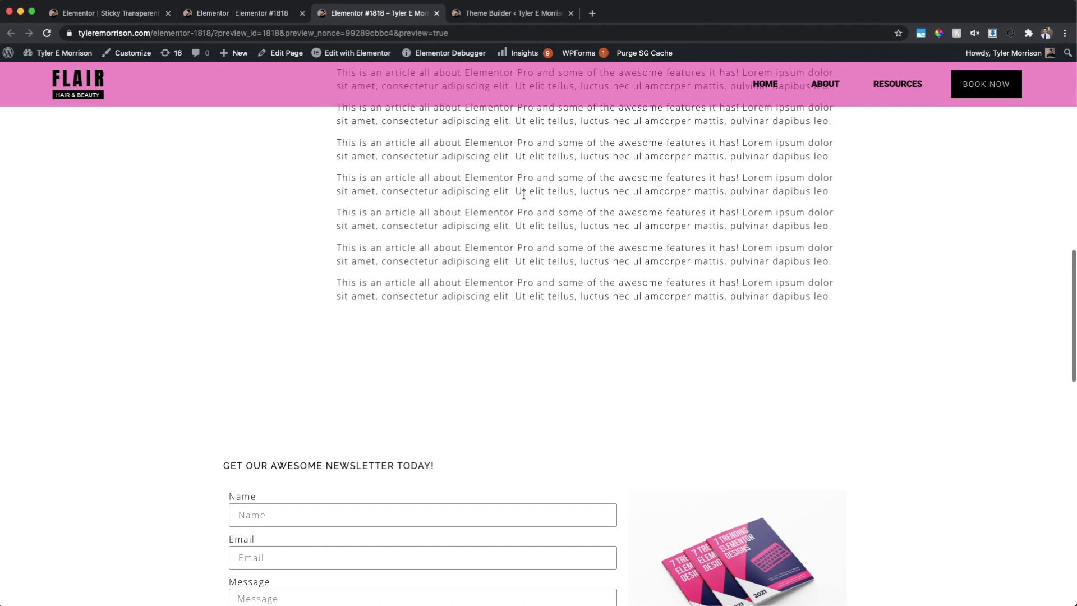
scroll(525, 197, up, 4)
scroll(525, 198, up, 7)
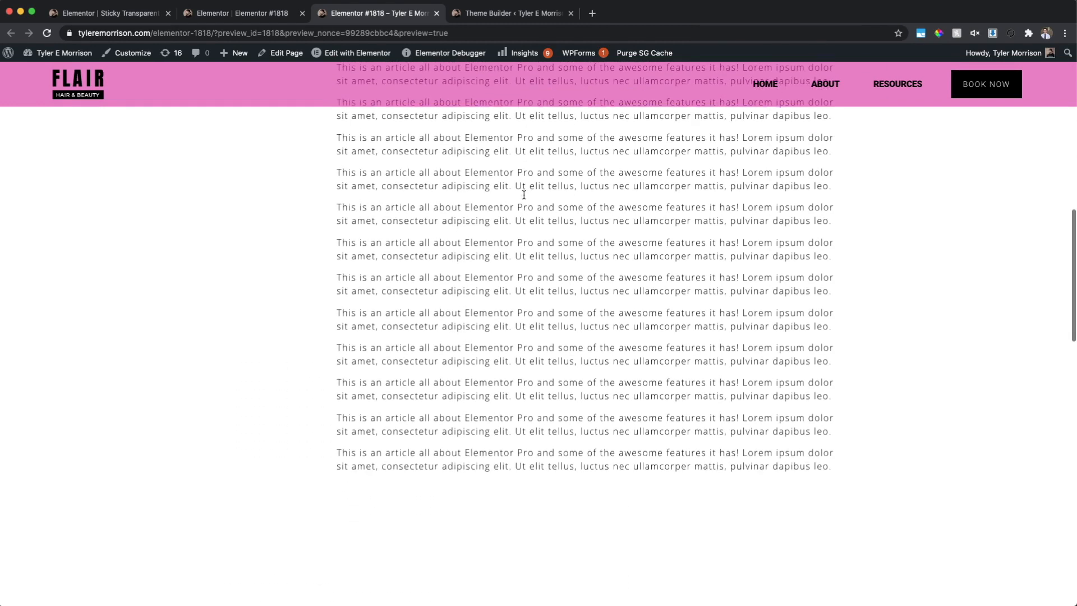
scroll(525, 197, down, 2)
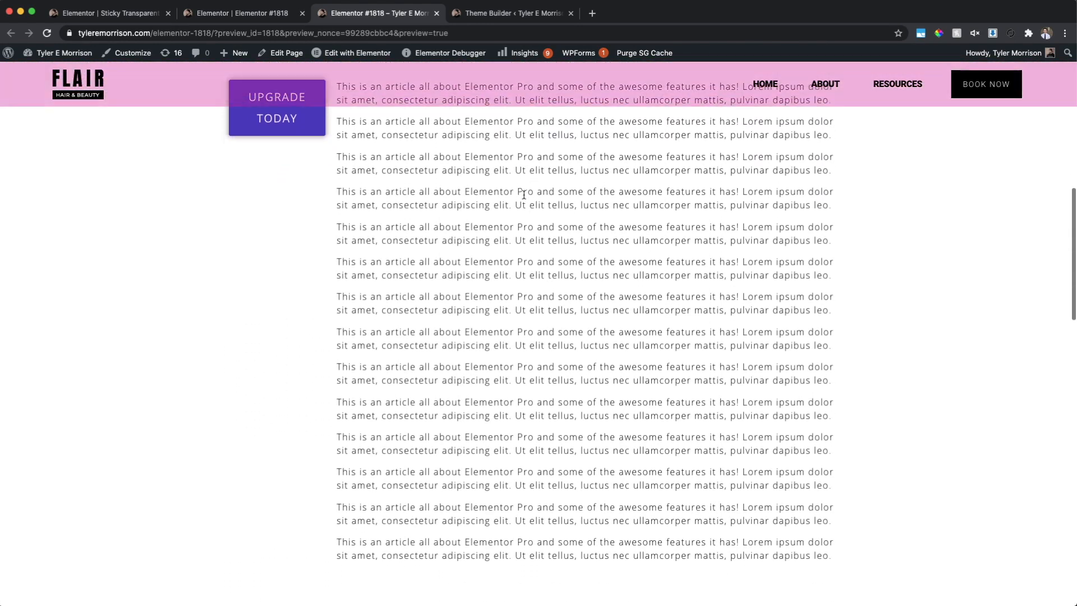
scroll(524, 197, up, 4)
scroll(524, 198, up, 6)
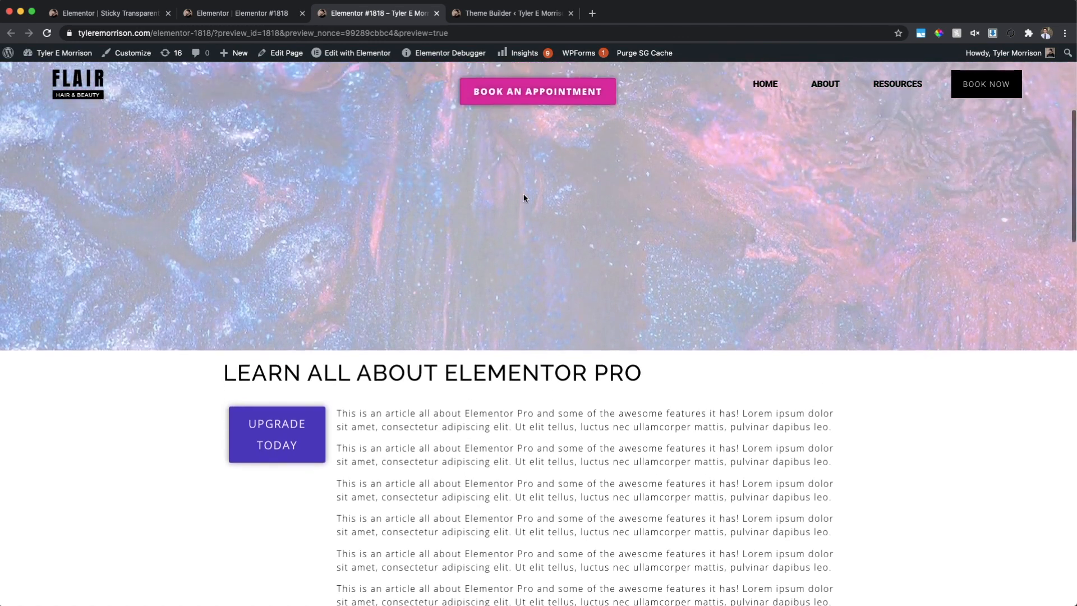